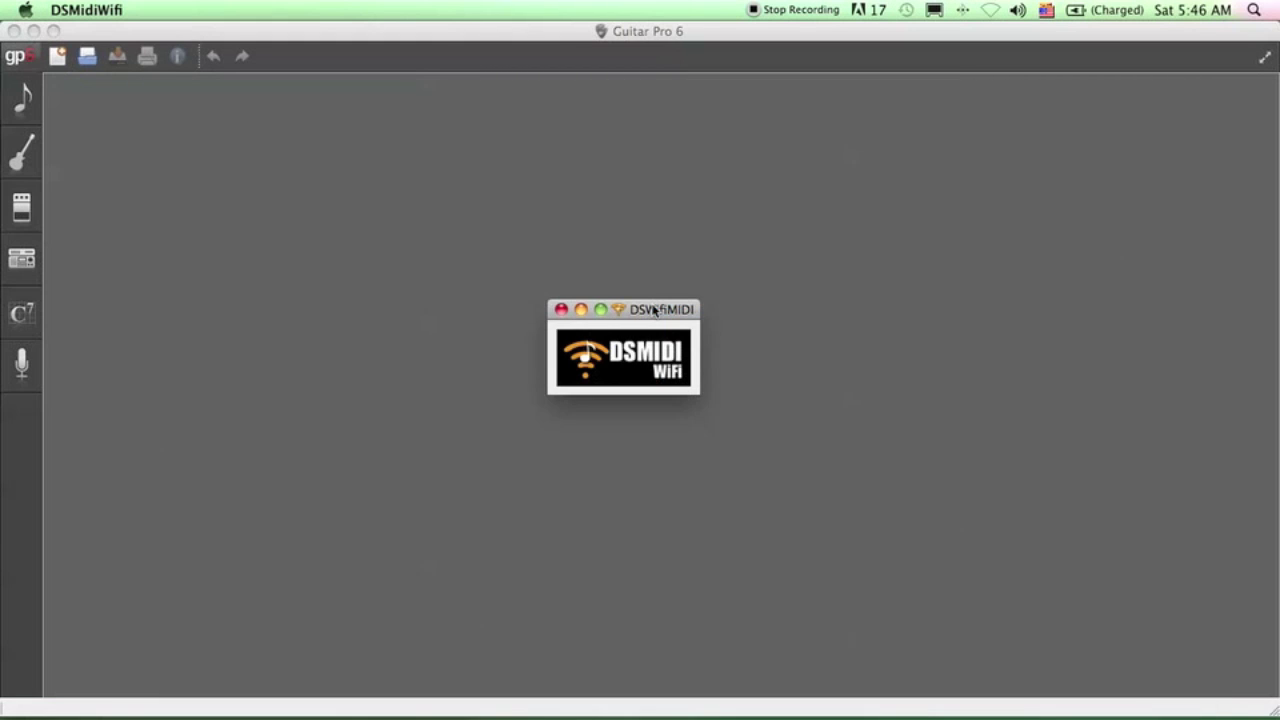
- Bring the Guitar Pro 6 window to the front while the DSMIDI WiFi bridge keeps running
left_click(380, 224)
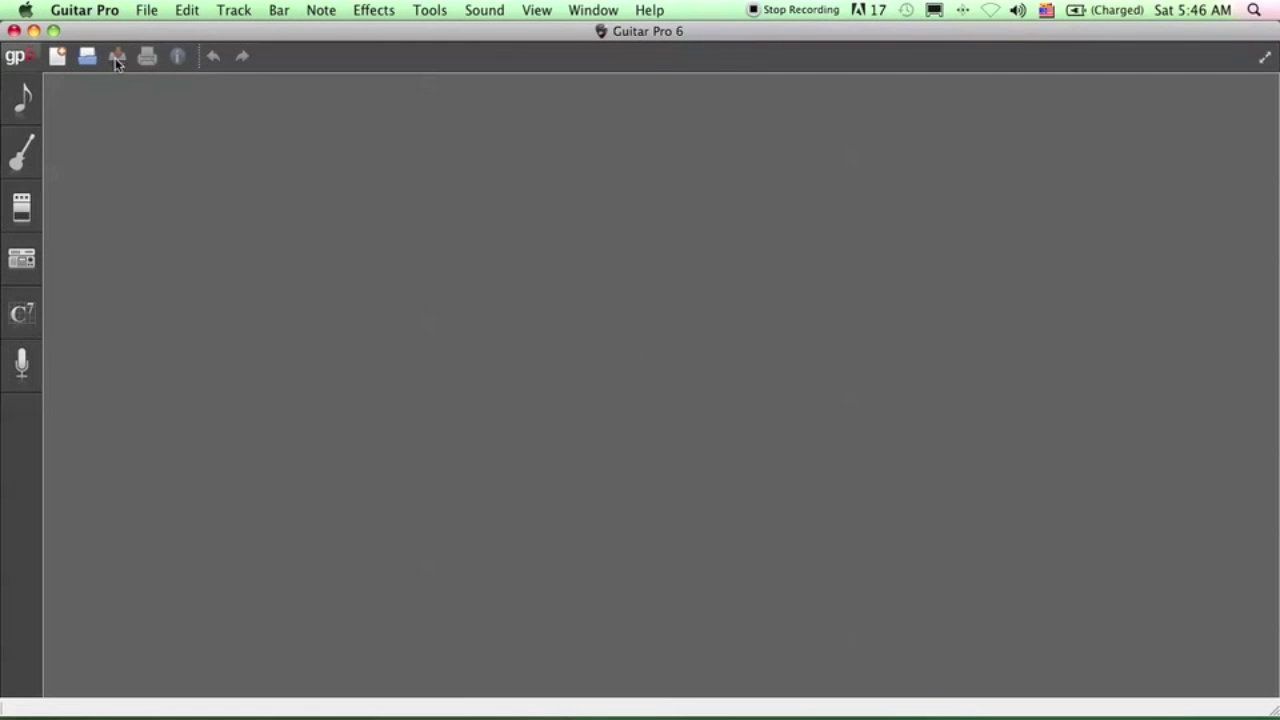
- Create a new blank score and delete its default Nylon Guitar track
left_click(57, 60)
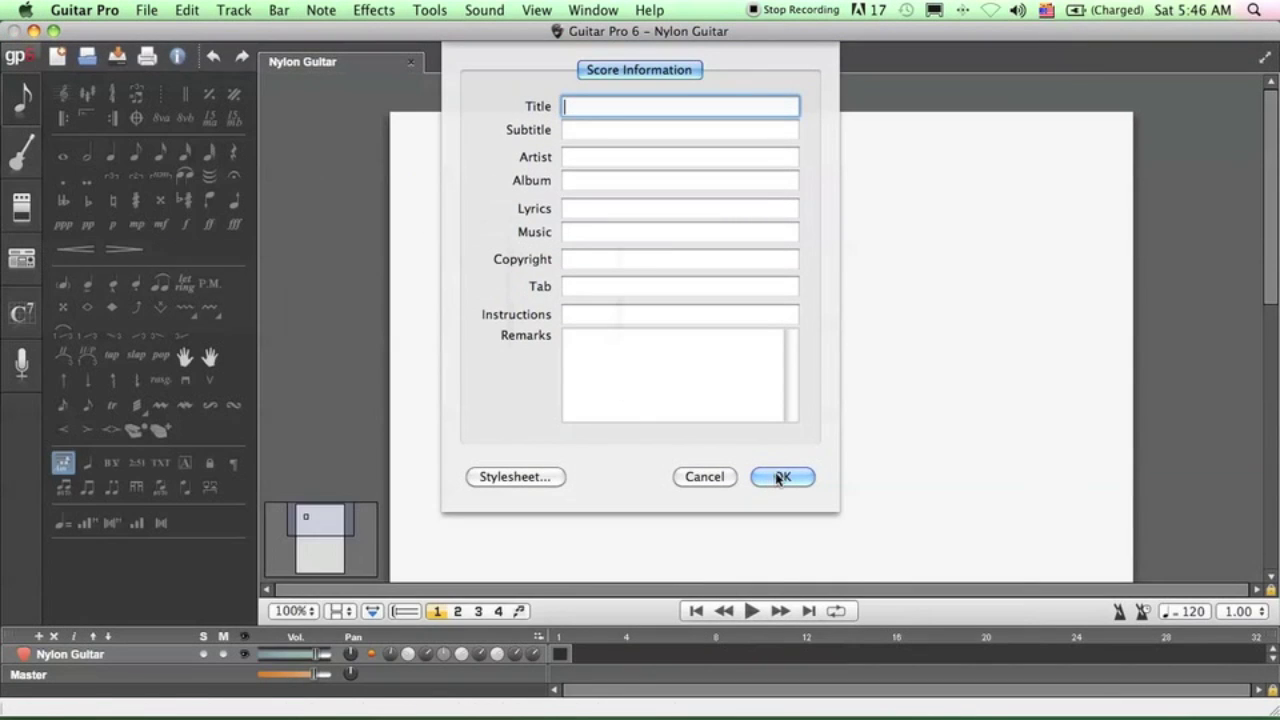
left_click(782, 475)
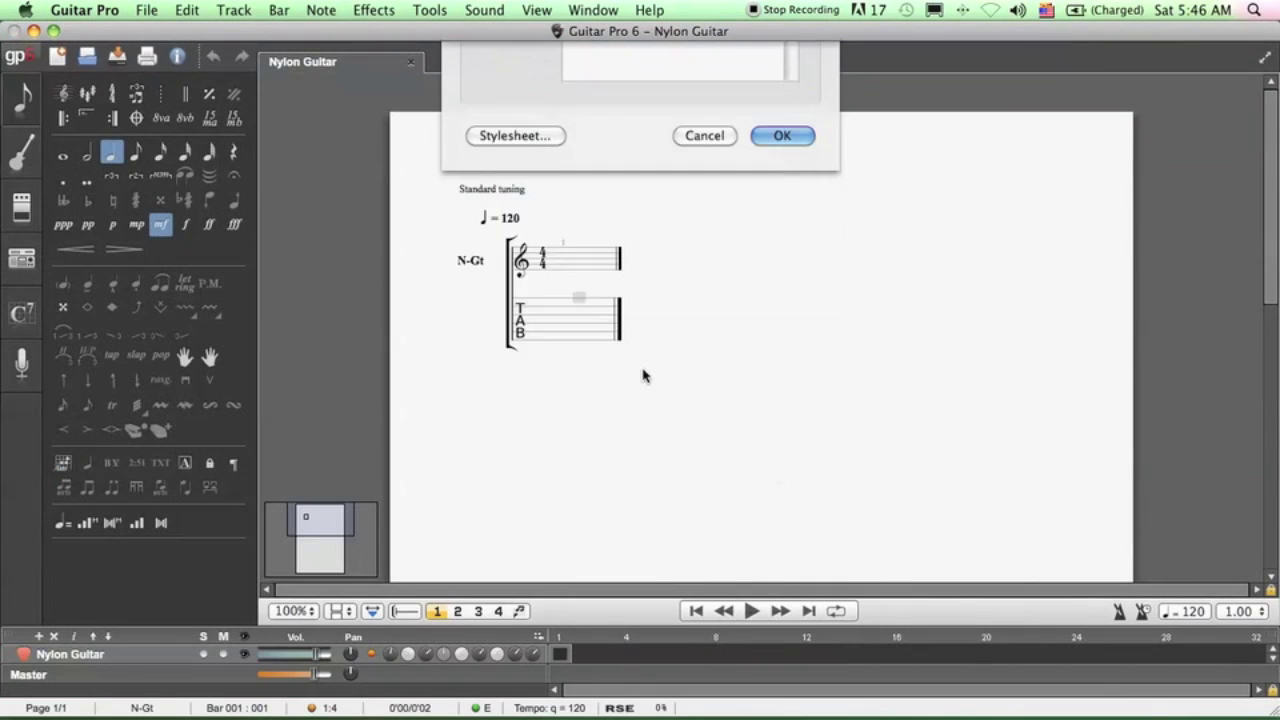
left_click(238, 11)
left_click(255, 53)
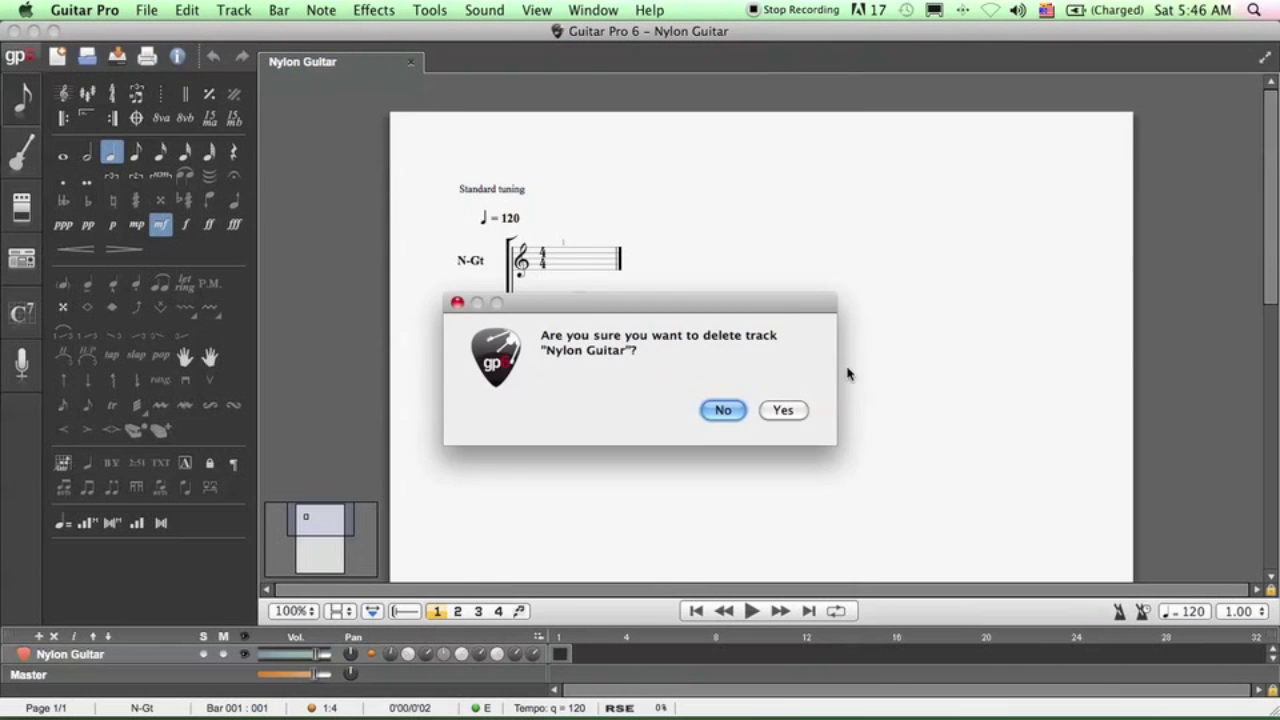
left_click(785, 410)
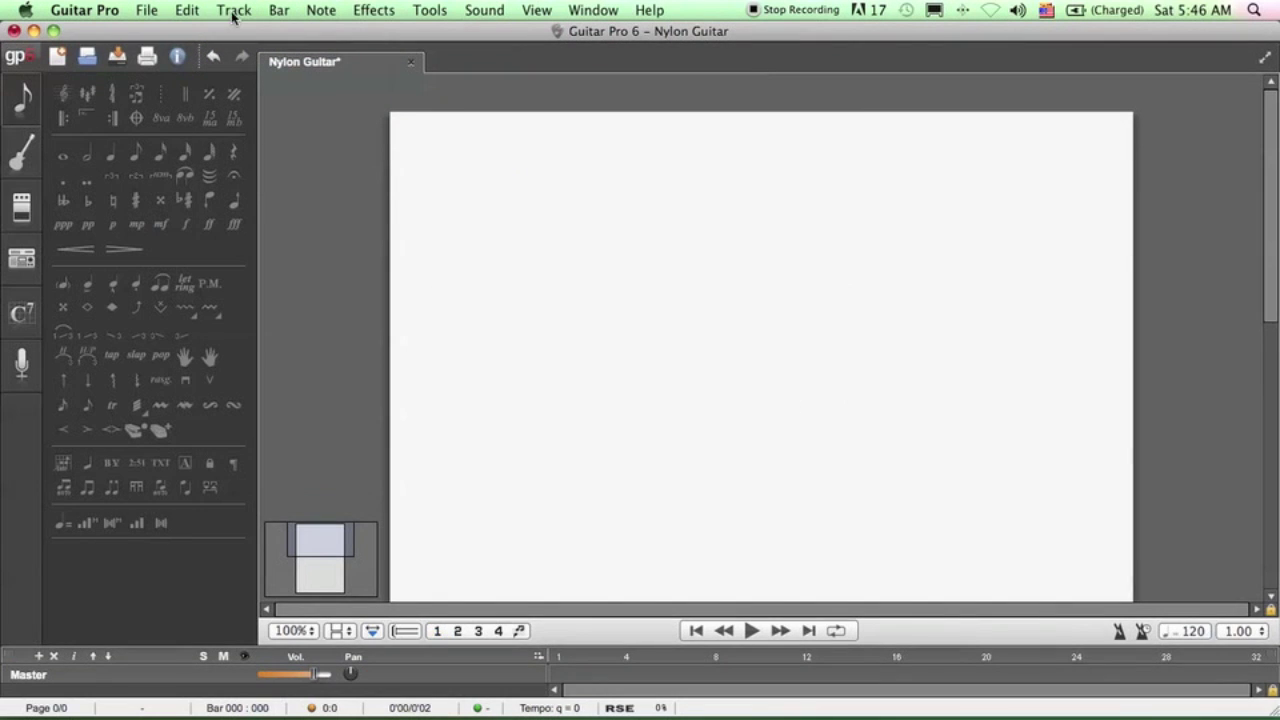
- Add a four-string Ukulele track from Exotic Guitars
left_click(234, 11)
left_click(255, 34)
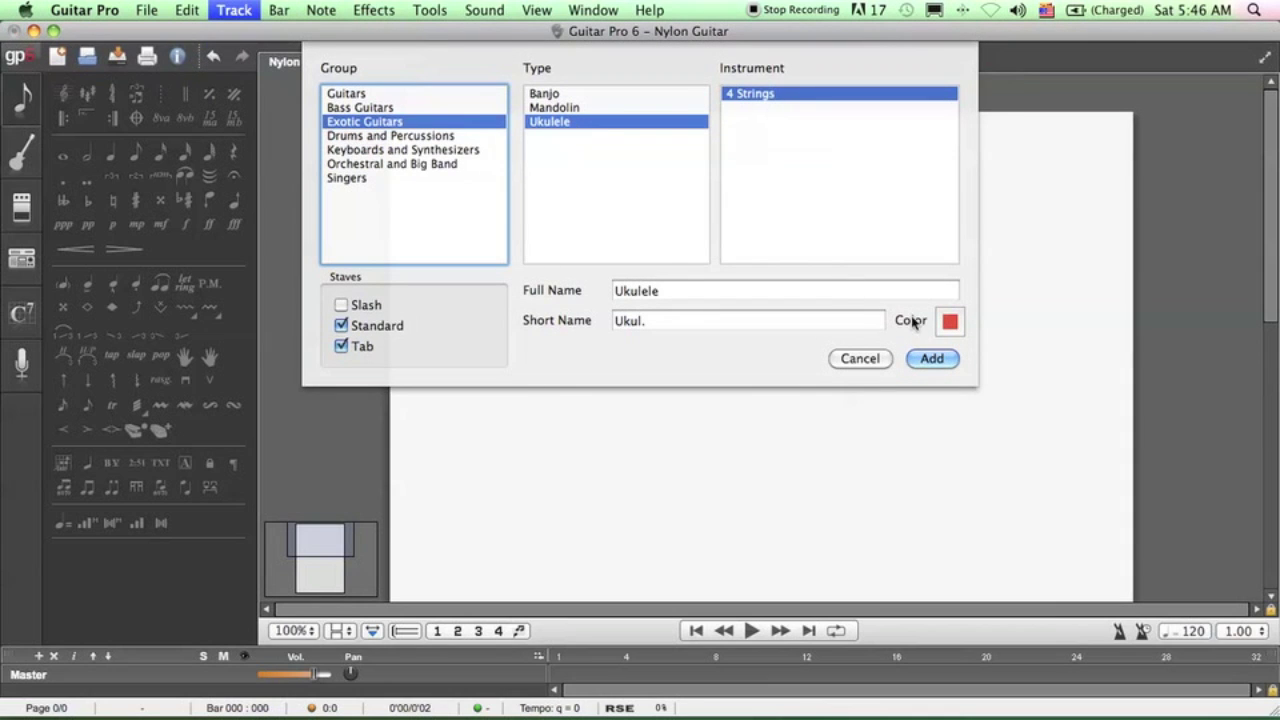
left_click(932, 358)
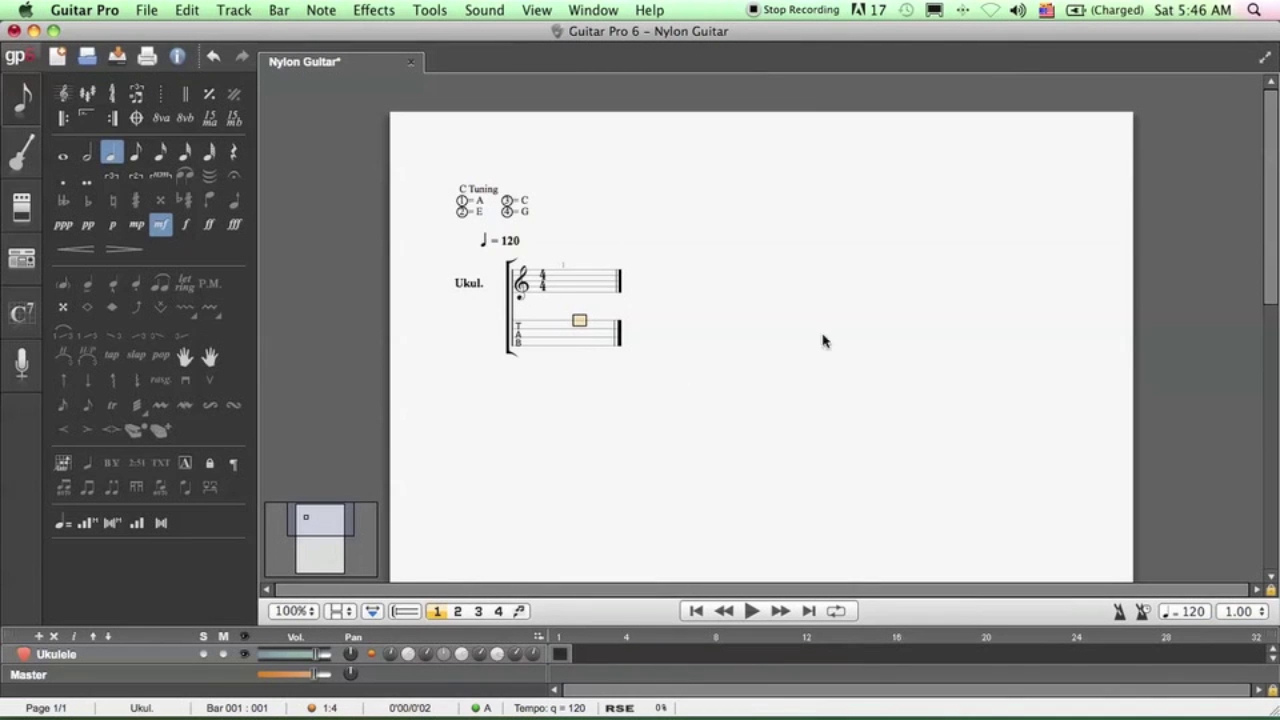
- Open MIDI Capture, move the Midi Input window off the score, and lower Delay to 12 ms
left_click(428, 10)
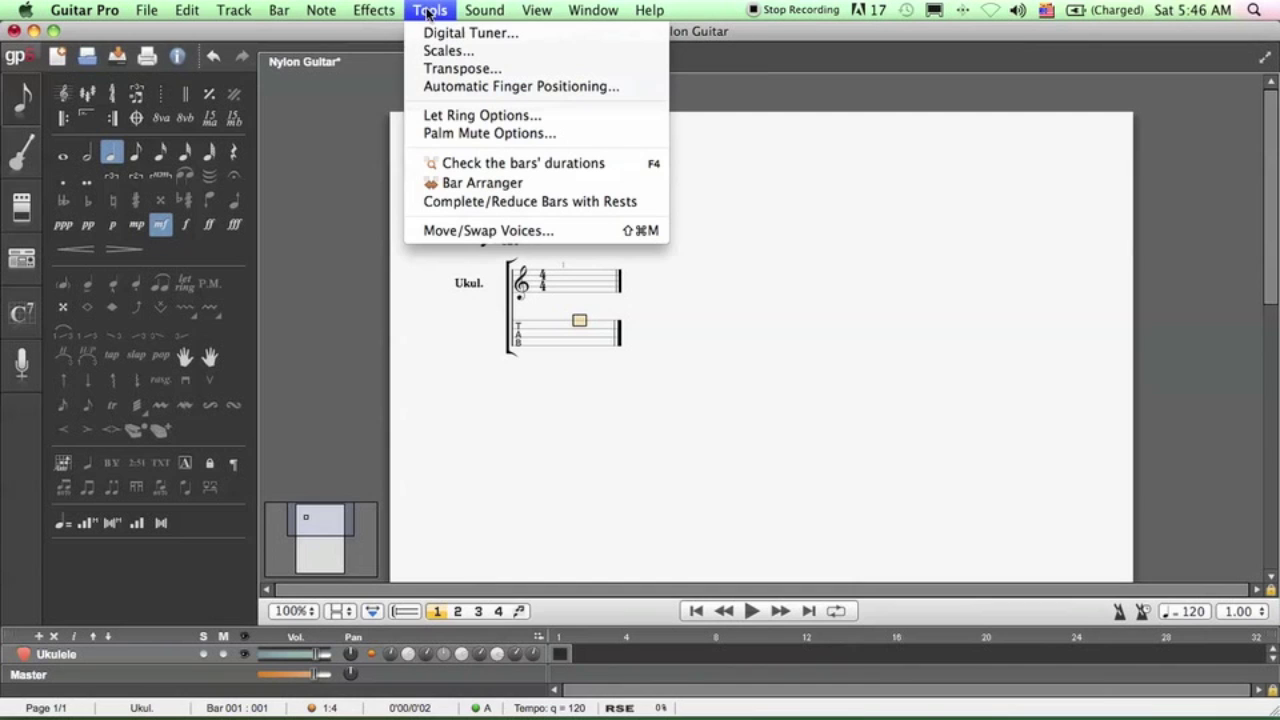
mouse_move(468, 12)
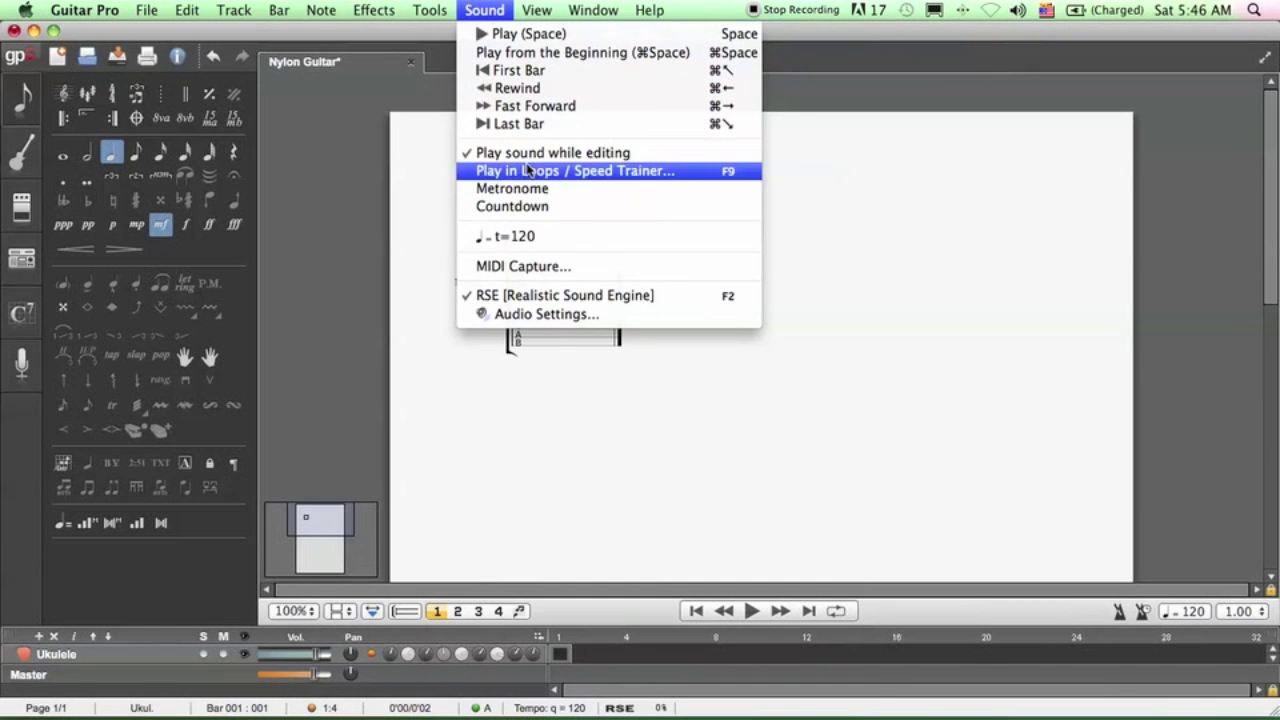
left_click(562, 267)
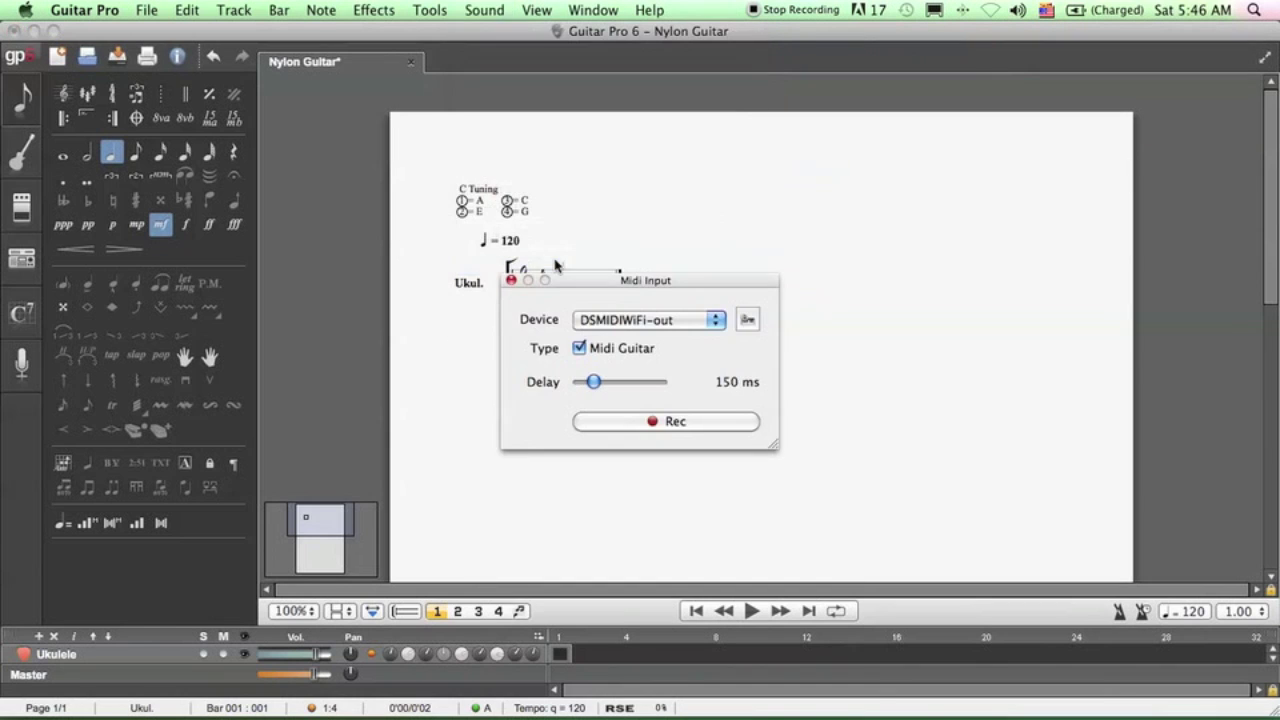
left_click_drag(583, 287, 967, 101)
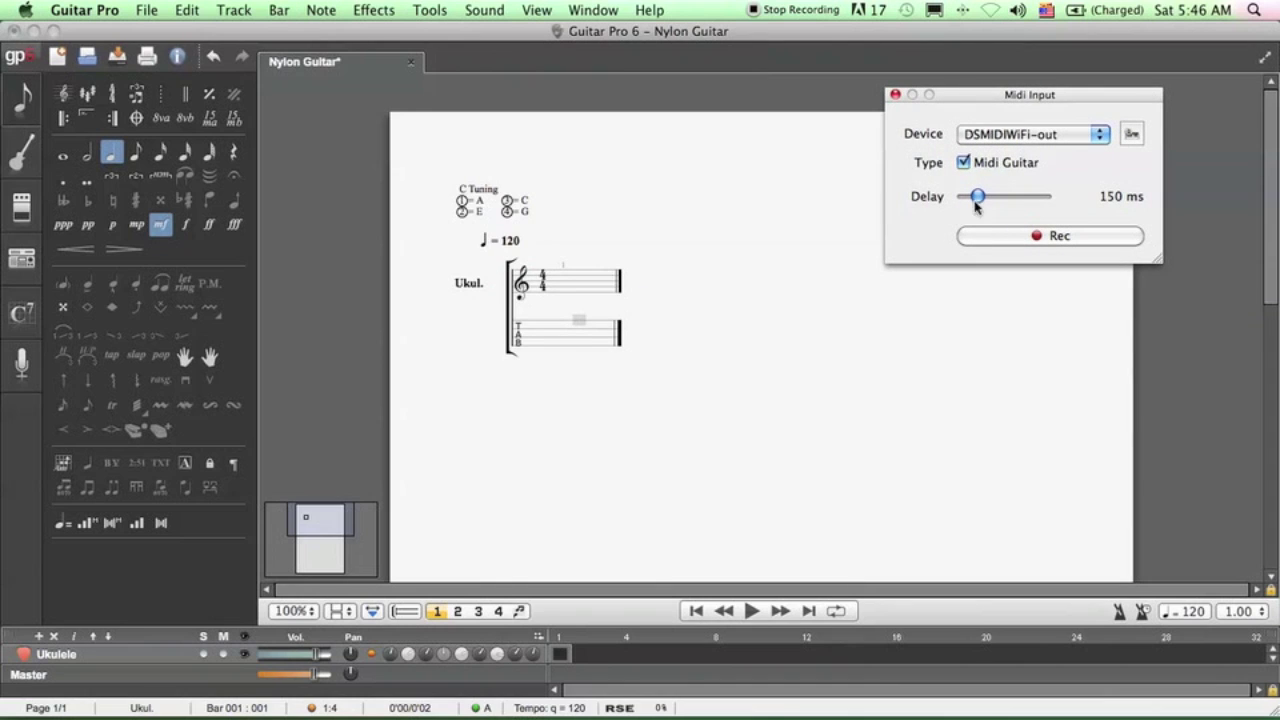
left_click_drag(979, 198, 966, 207)
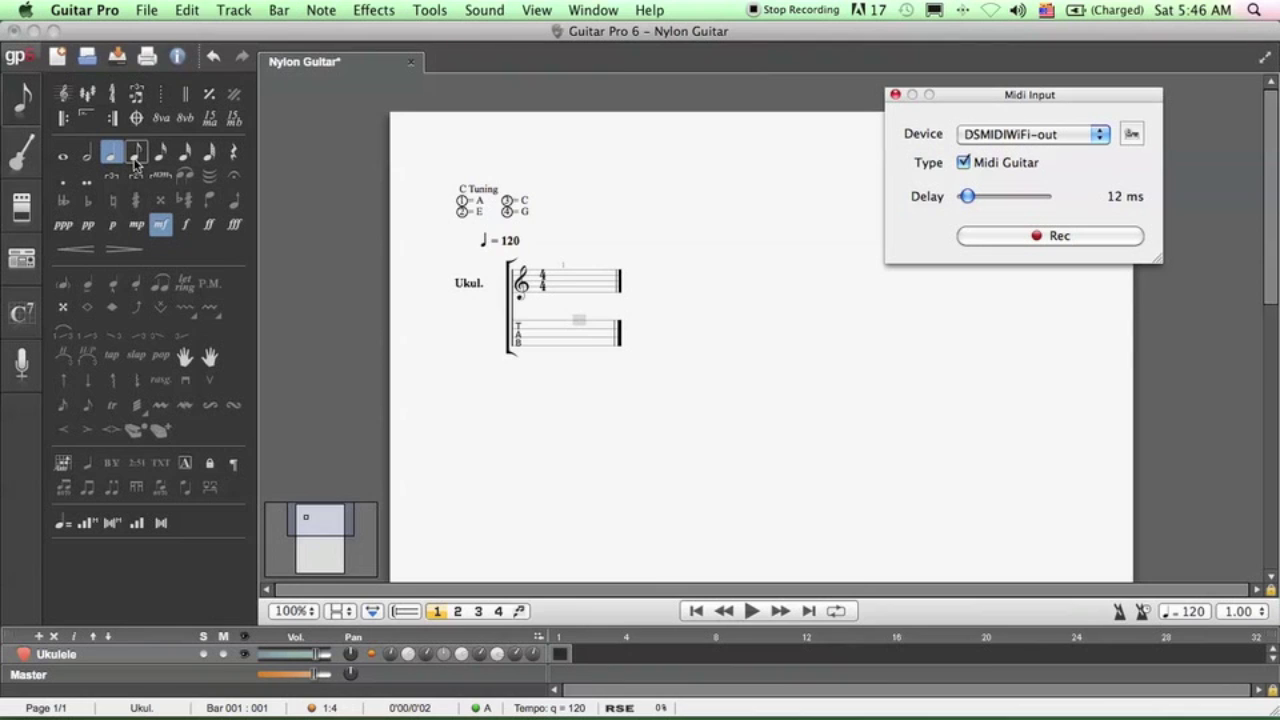
- Choose eighth notes as the input length and start recording from DSMIDIWiFi-out
left_click(135, 158)
left_click(135, 158)
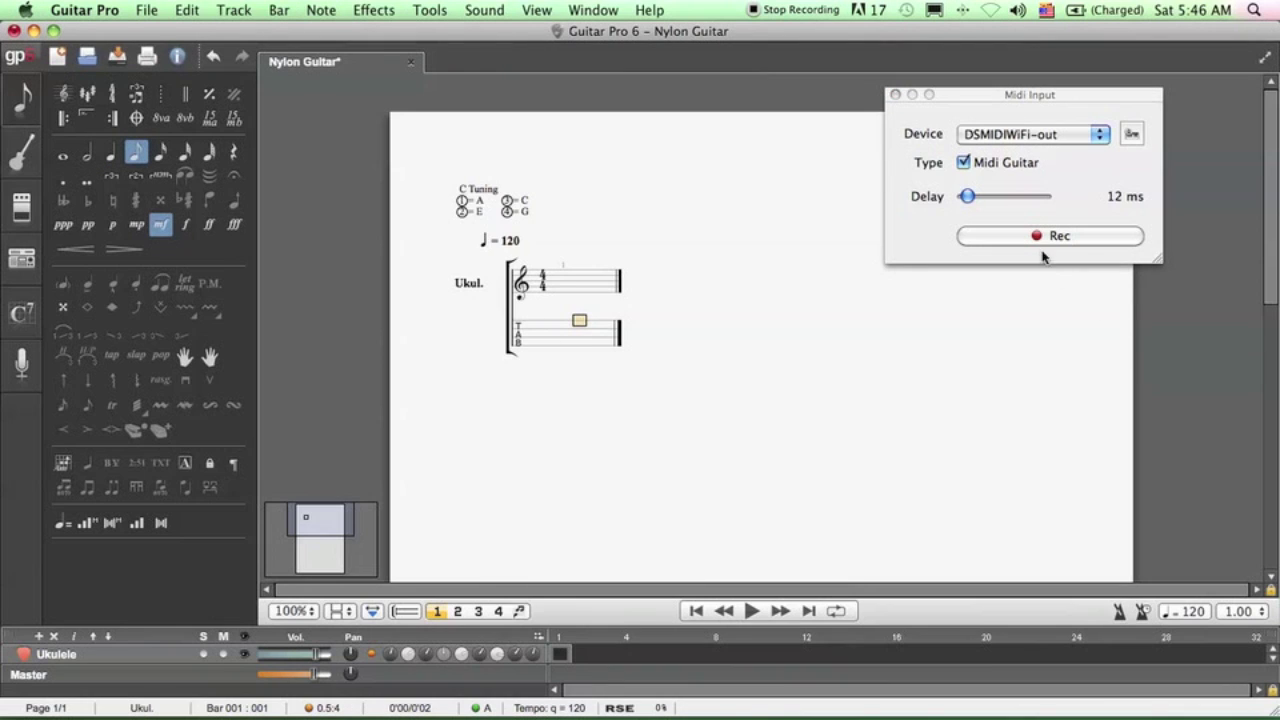
left_click(1039, 240)
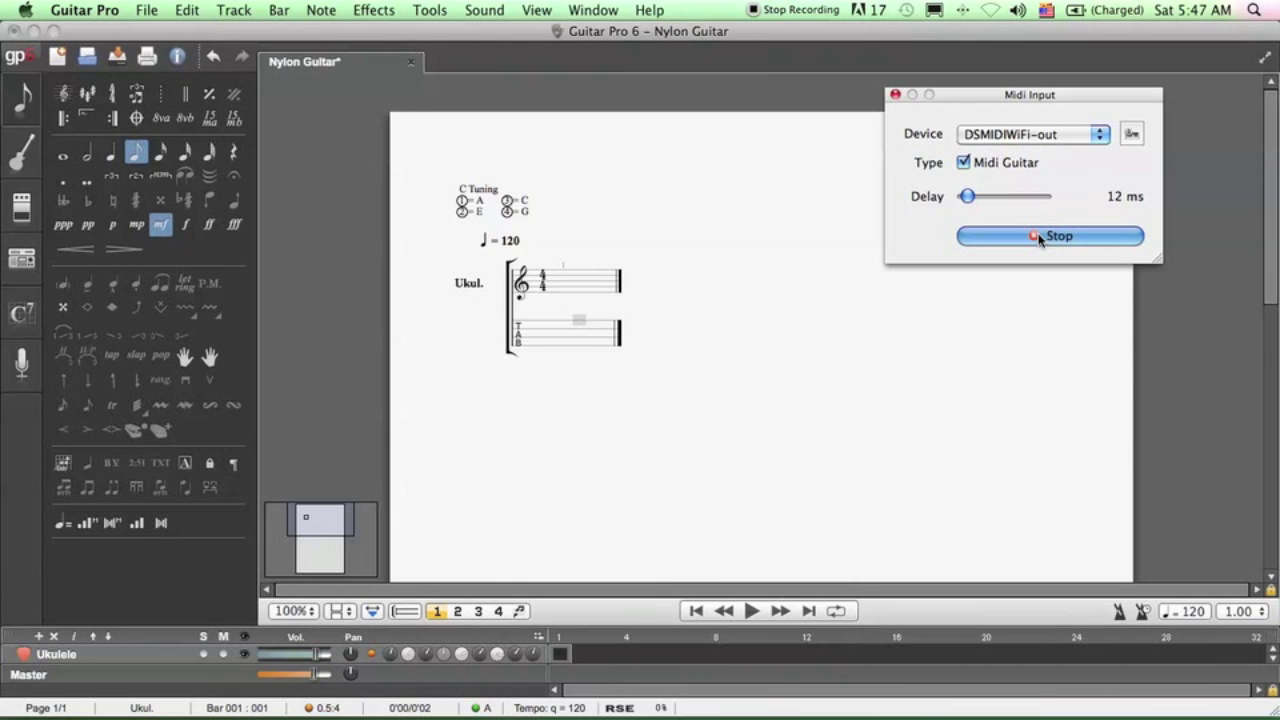
left_click(594, 352)
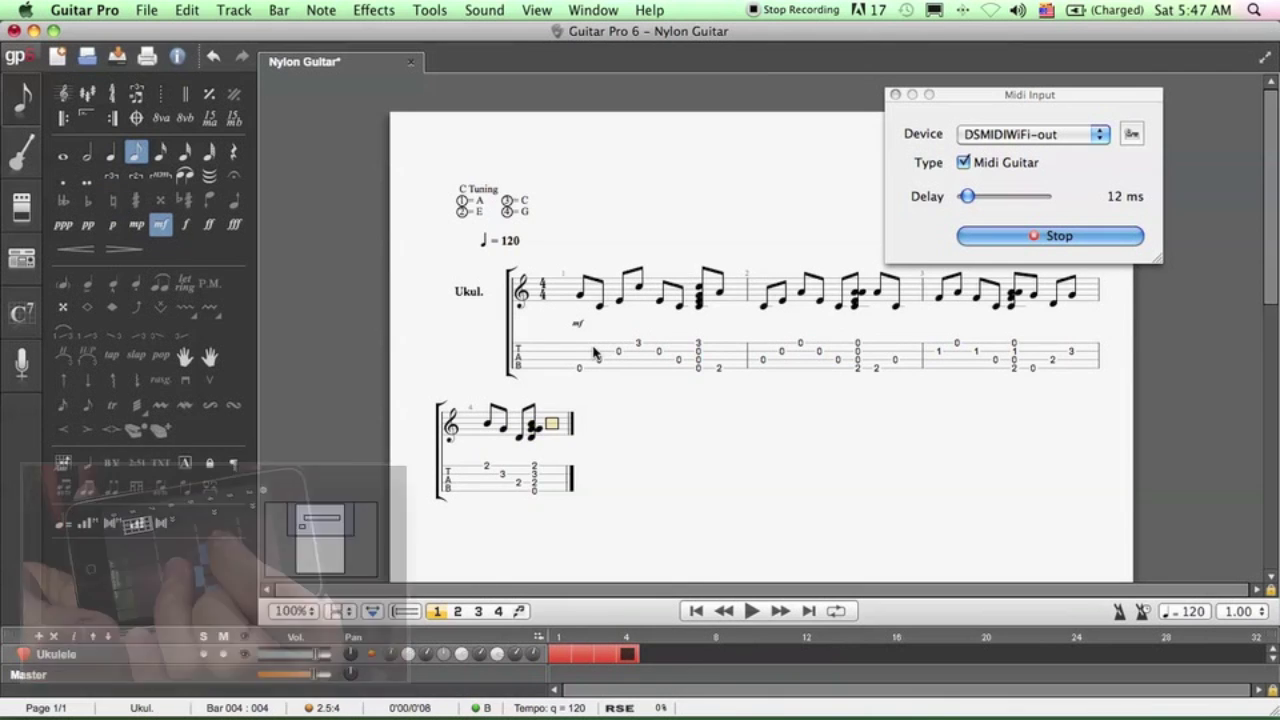
- Stop the MIDI recording once the strummed part reaches bar 4
left_click(1008, 240)
- Fix the captured notes: bar 1 and bar 4 closing chords as quarter notes, fret 2 in bar 2
left_click(895, 94)
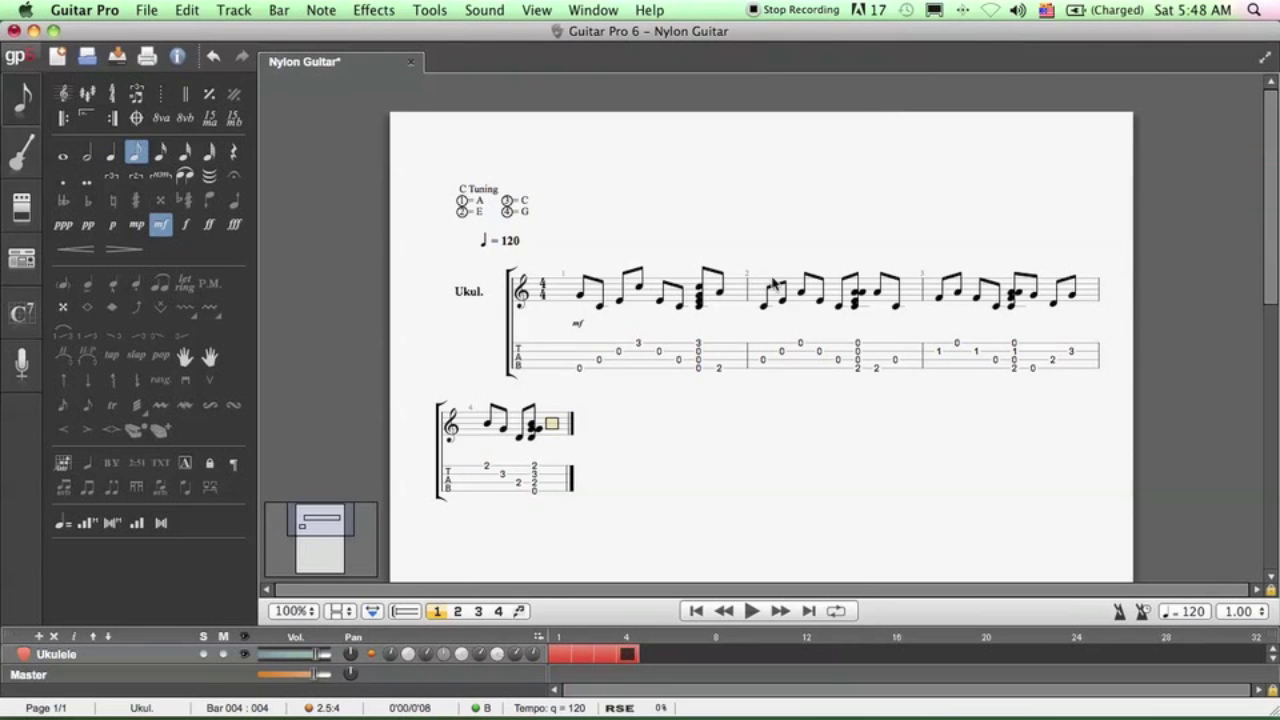
left_click(699, 368)
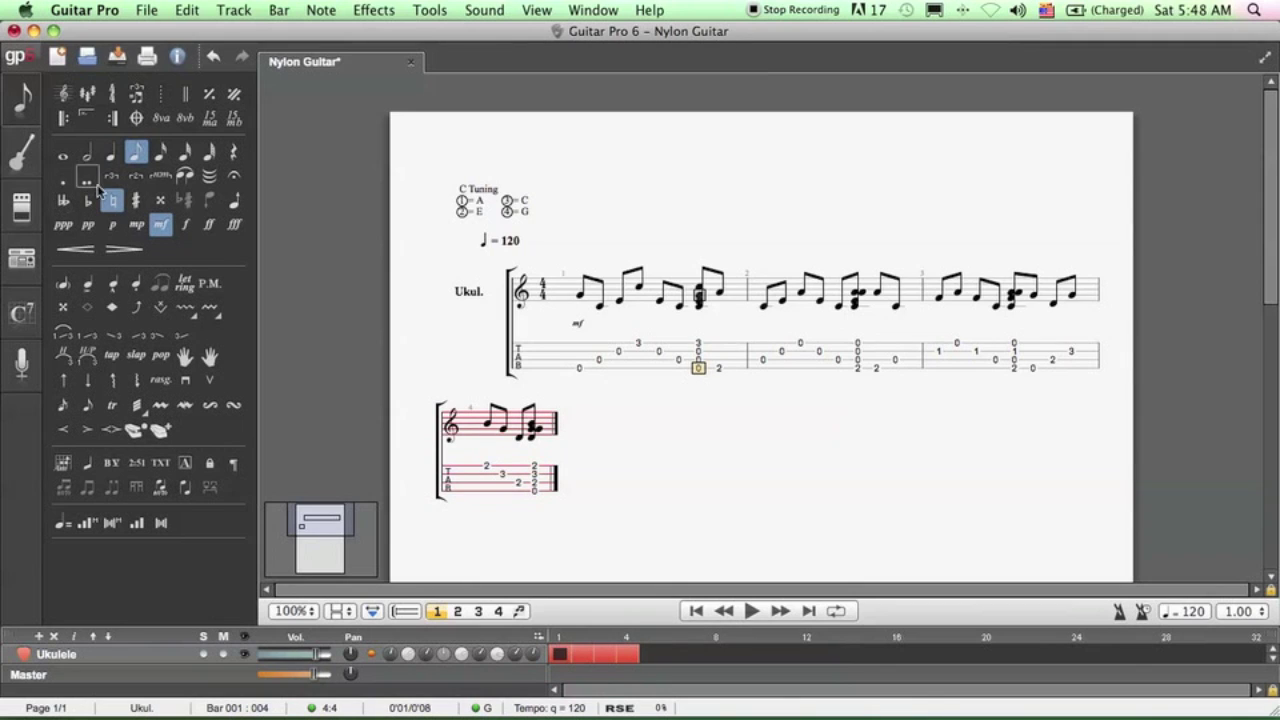
left_click(111, 152)
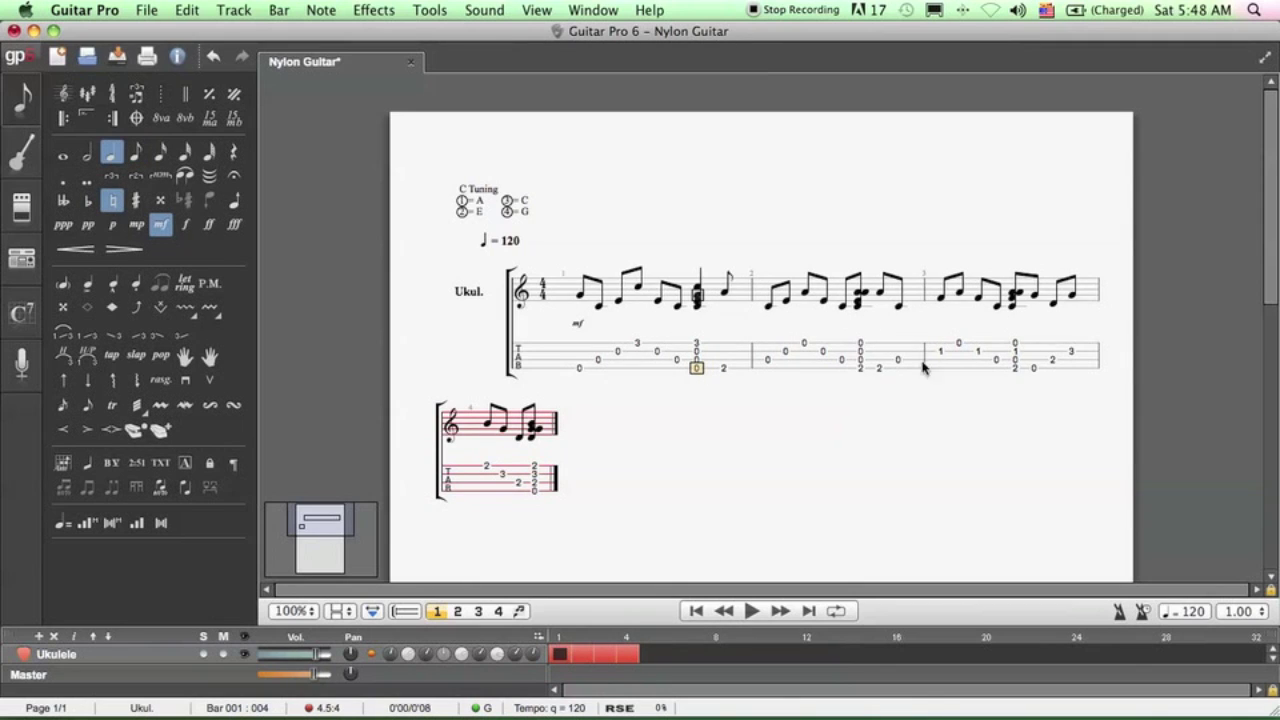
left_click(860, 368)
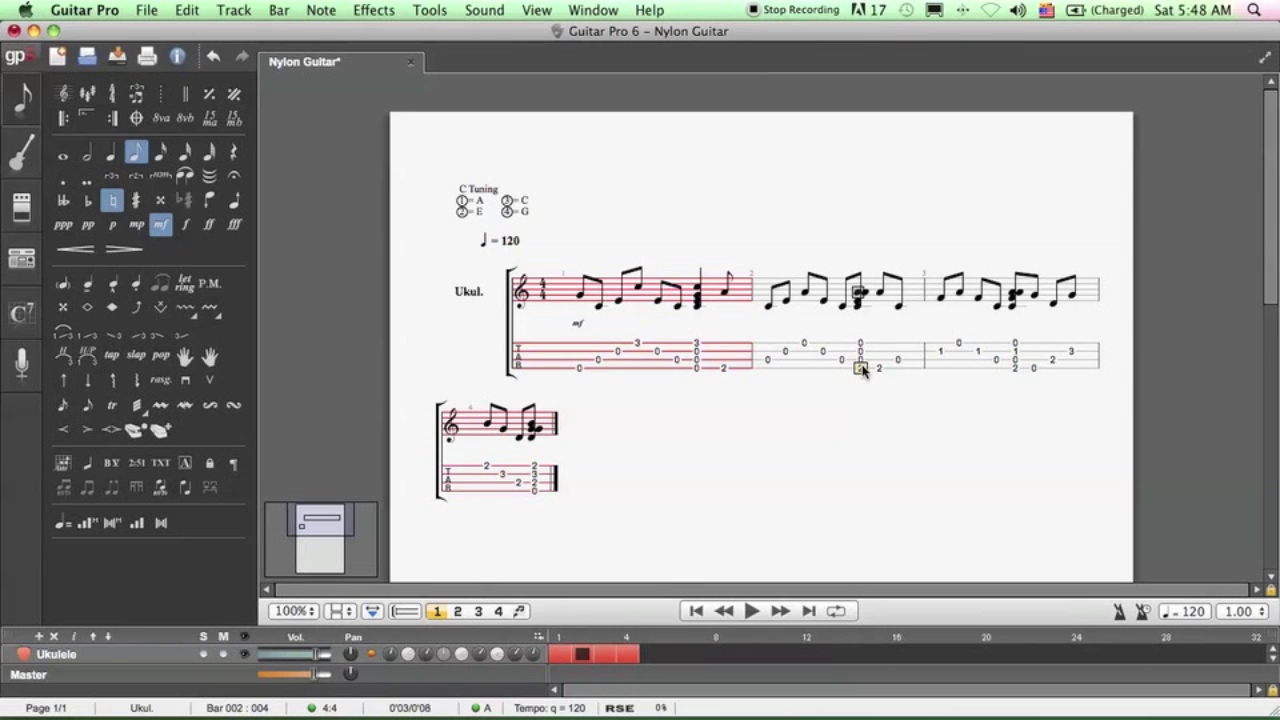
key("2")
left_click(1017, 368)
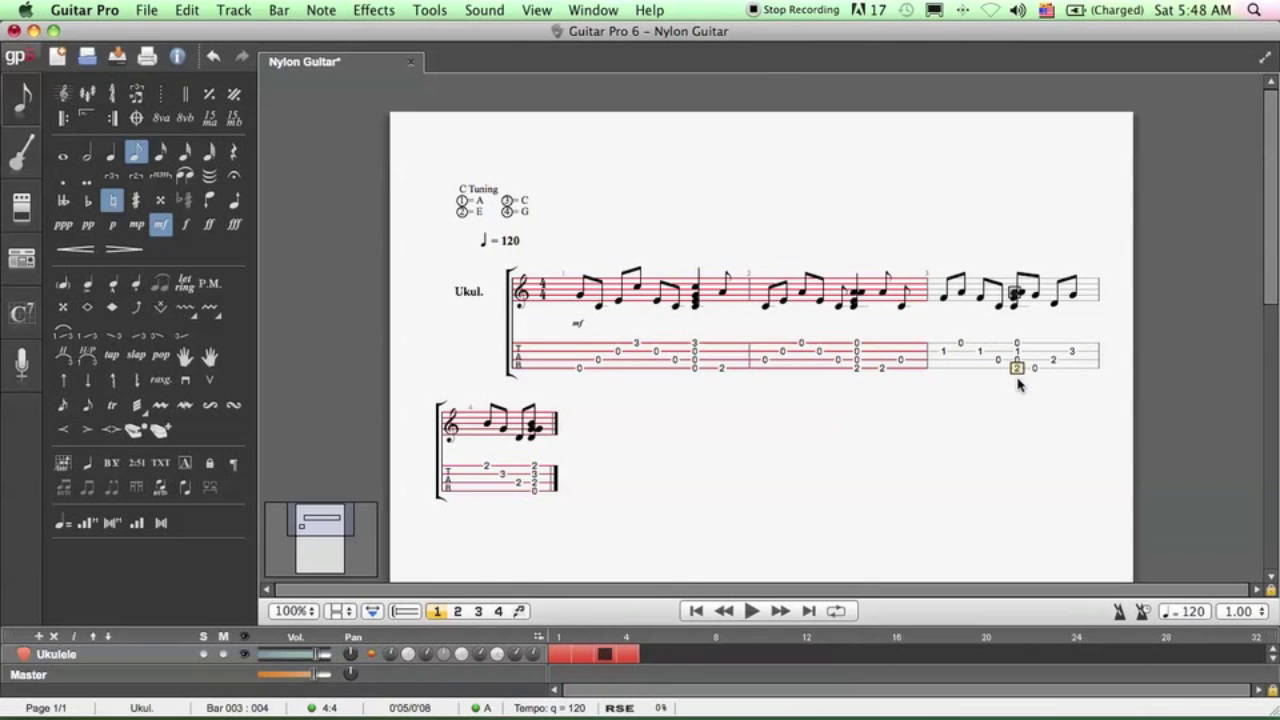
left_click(535, 484)
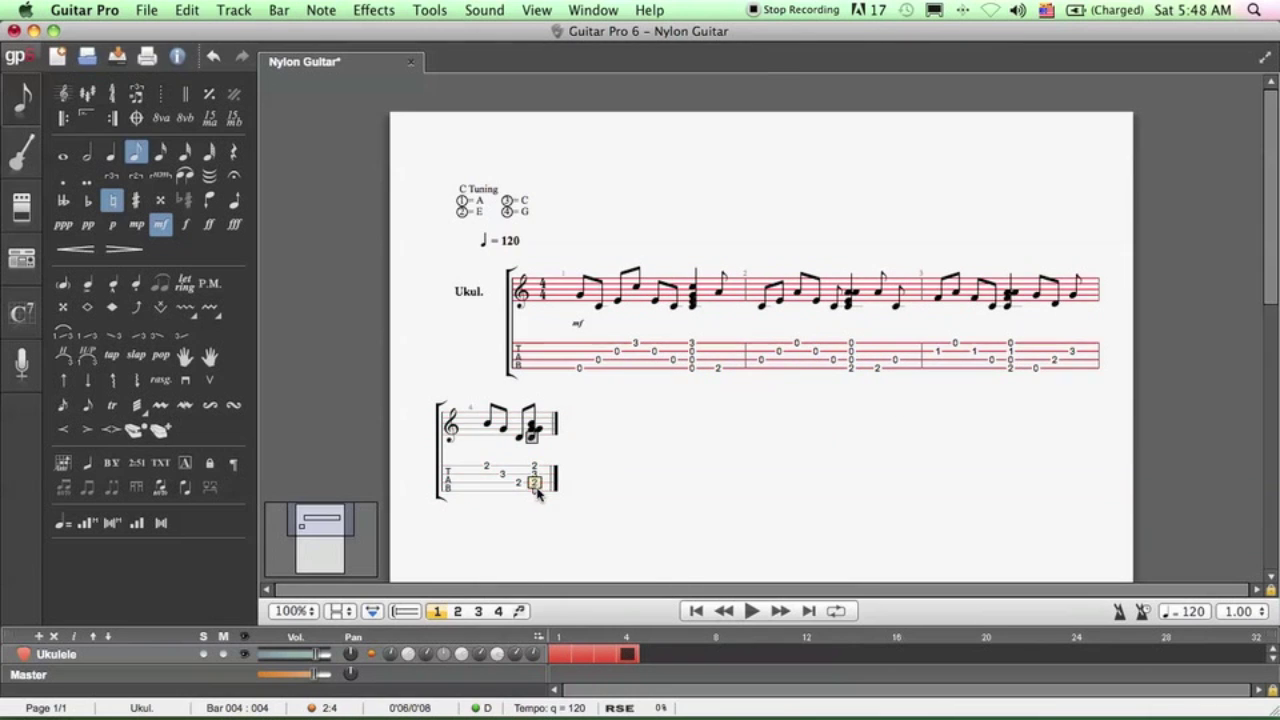
key("minus")
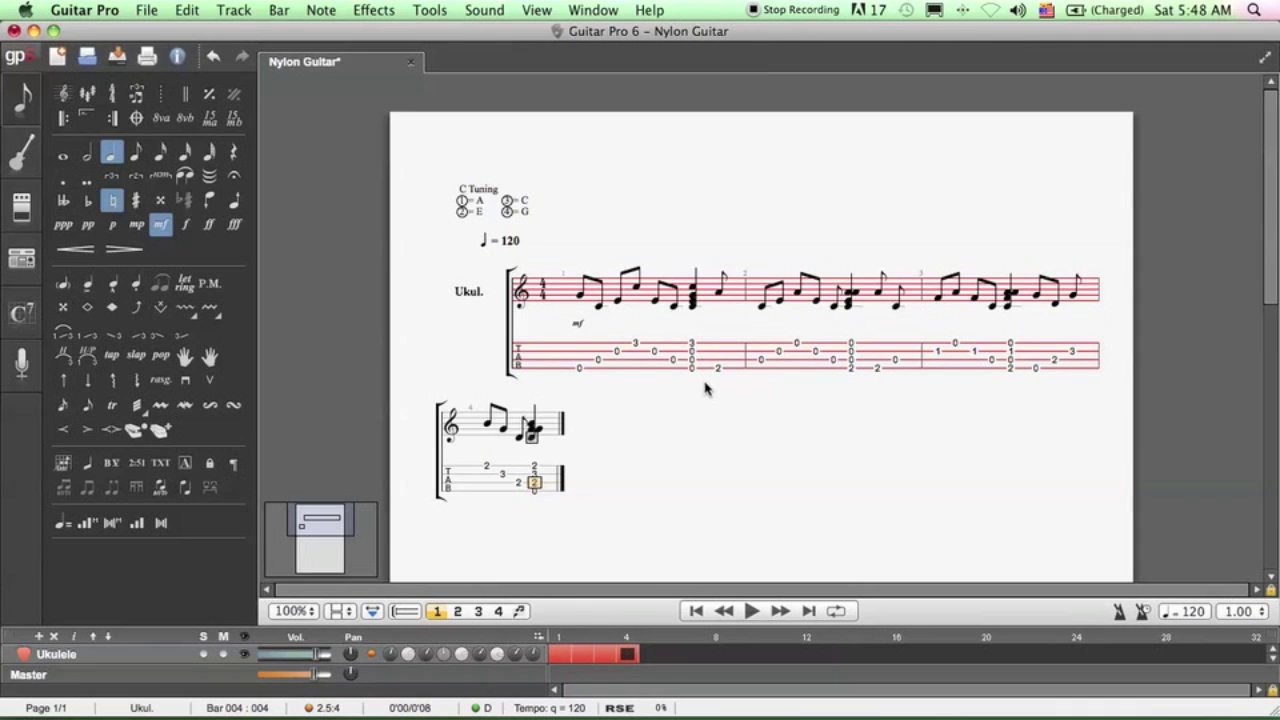
- Redistribute the notes into four full 4/4 bars with Bar Arranger, then open Brush on bar 1's closing chord
left_click(432, 10)
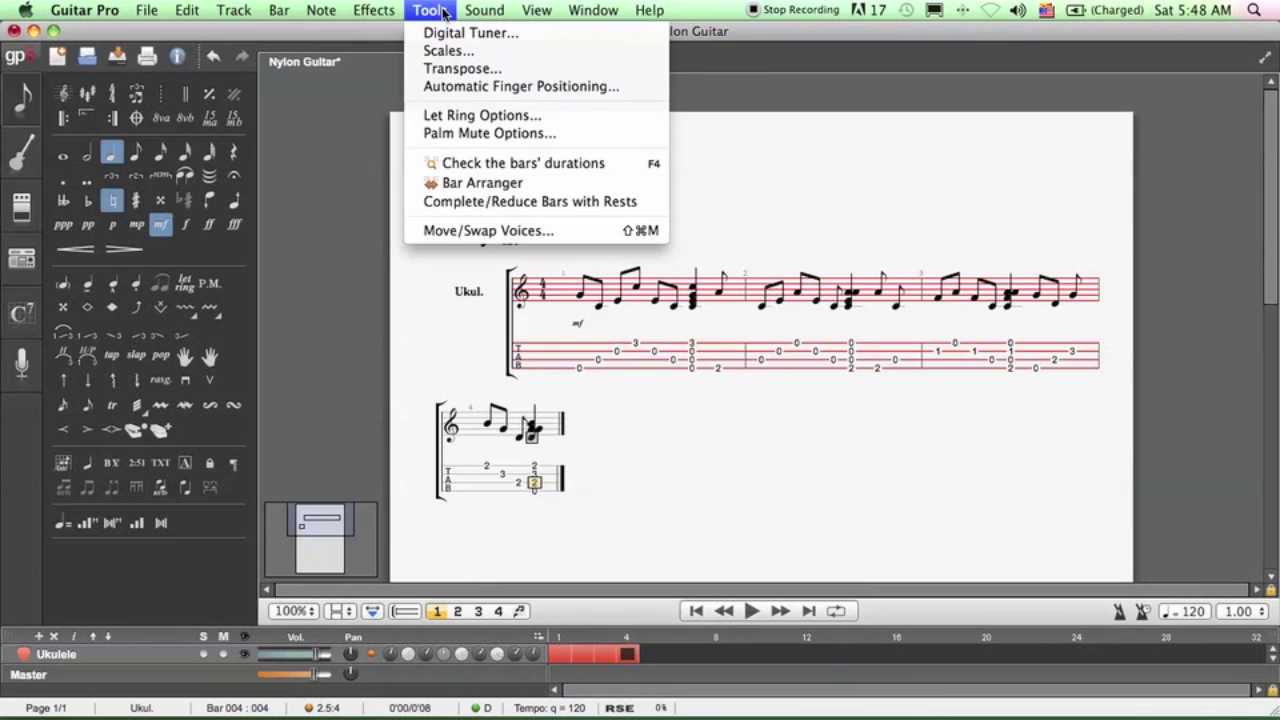
left_click(535, 184)
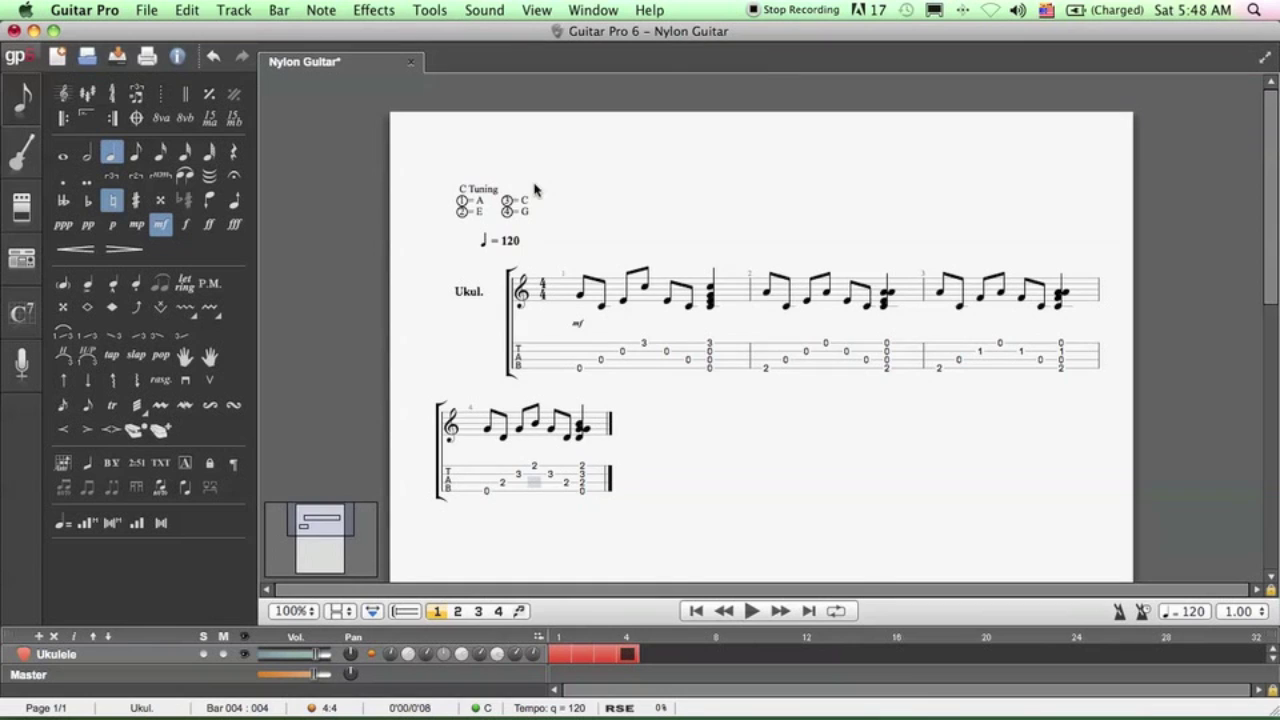
left_click(711, 360)
key("d")
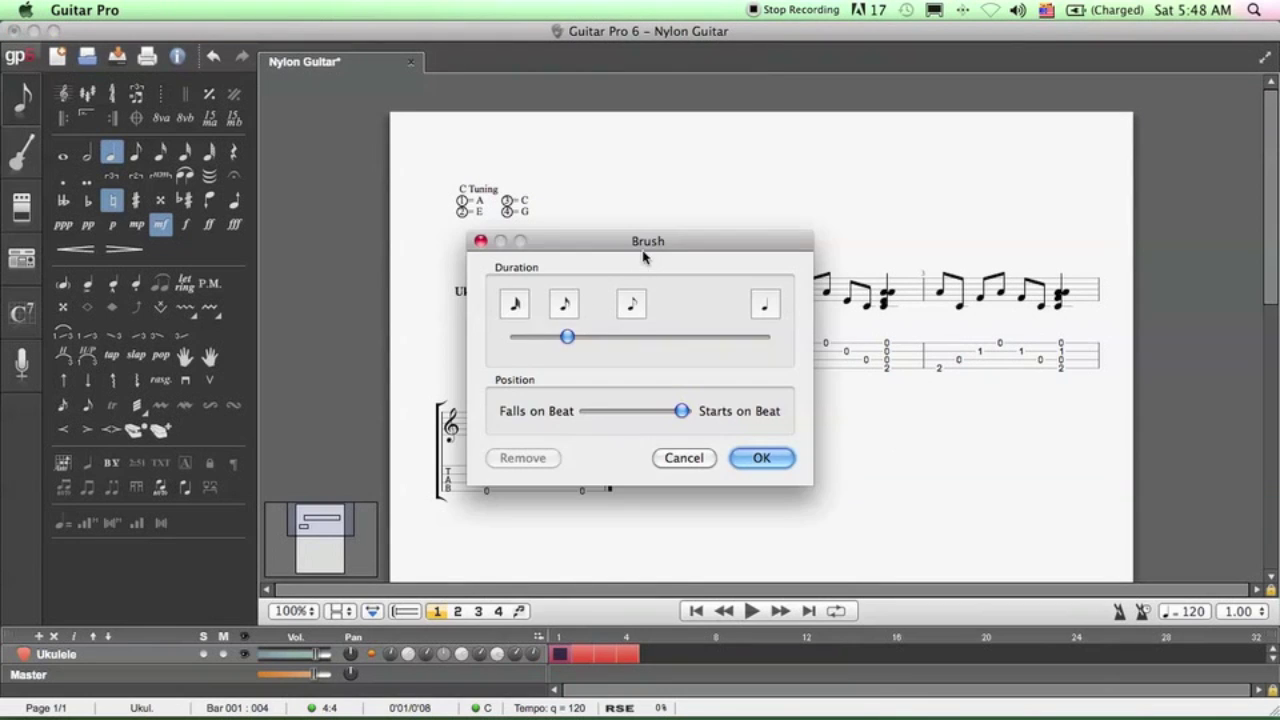
- Apply a brush stroke to the closing chord of each of bars 1–4
left_click(774, 457)
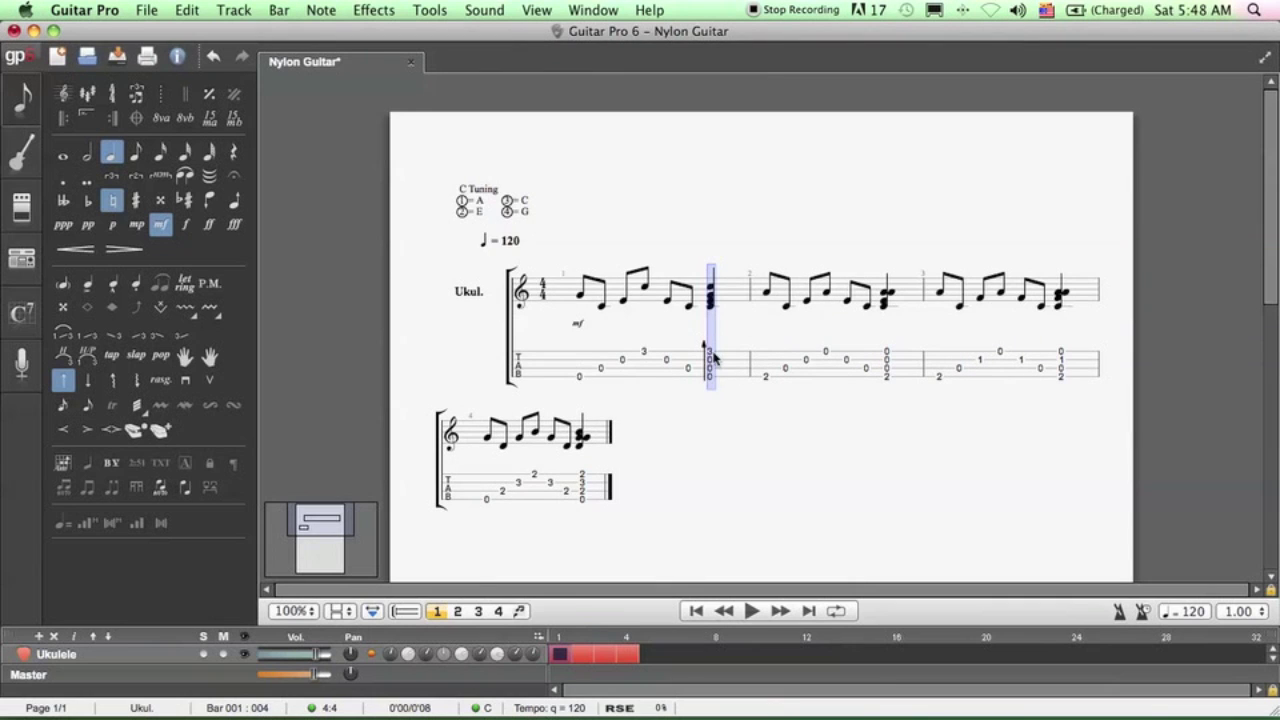
left_click(889, 377)
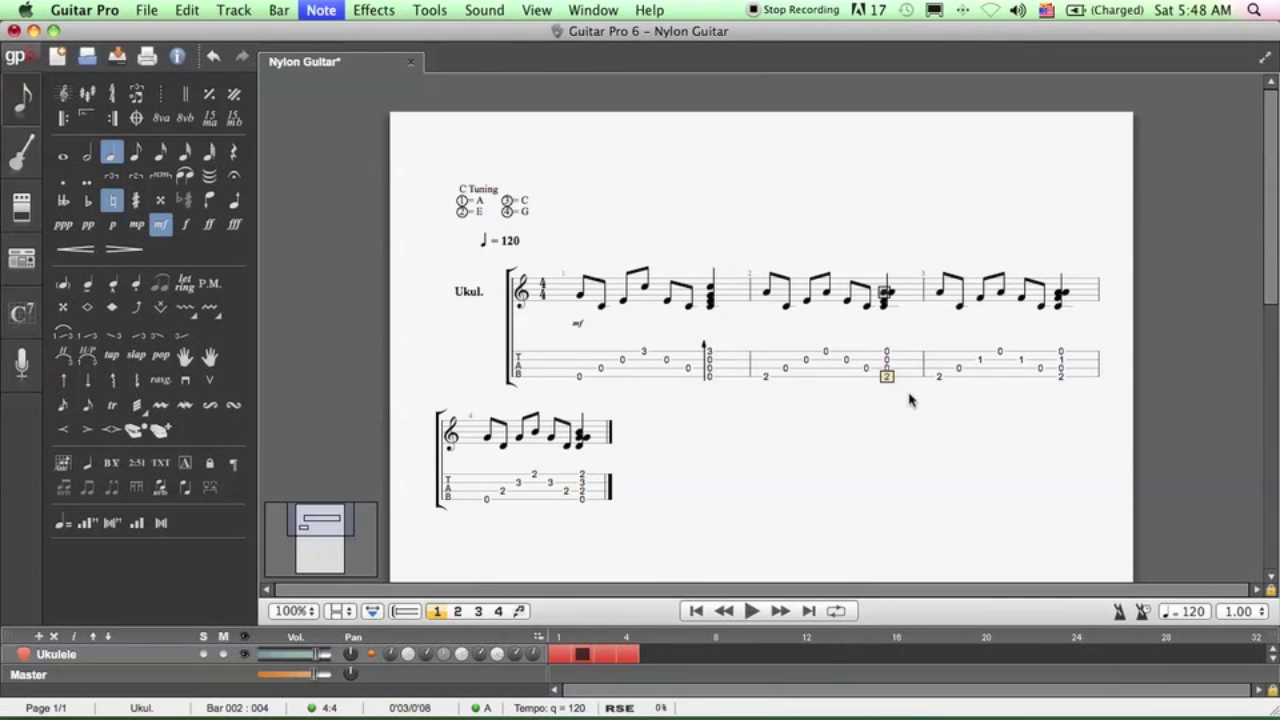
key("super+b")
left_click(770, 457)
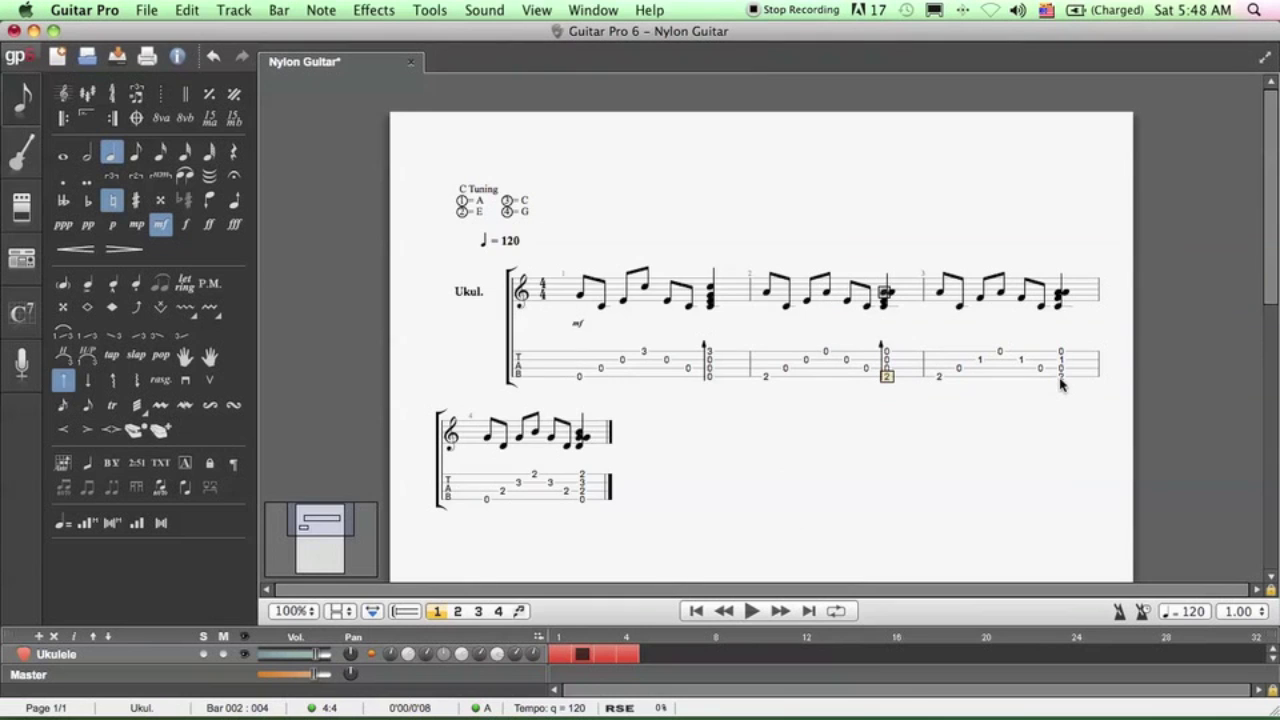
left_click(1061, 376)
key("super+b")
left_click(761, 458)
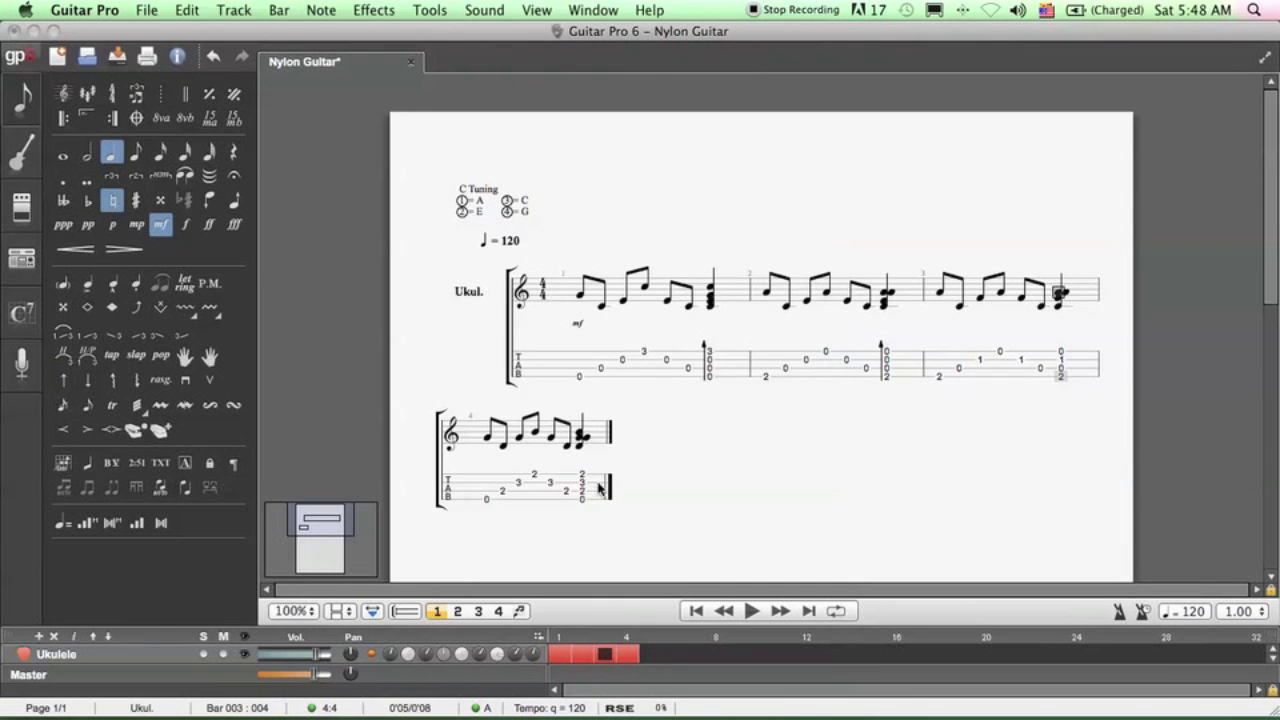
left_click(582, 491)
key("super+b")
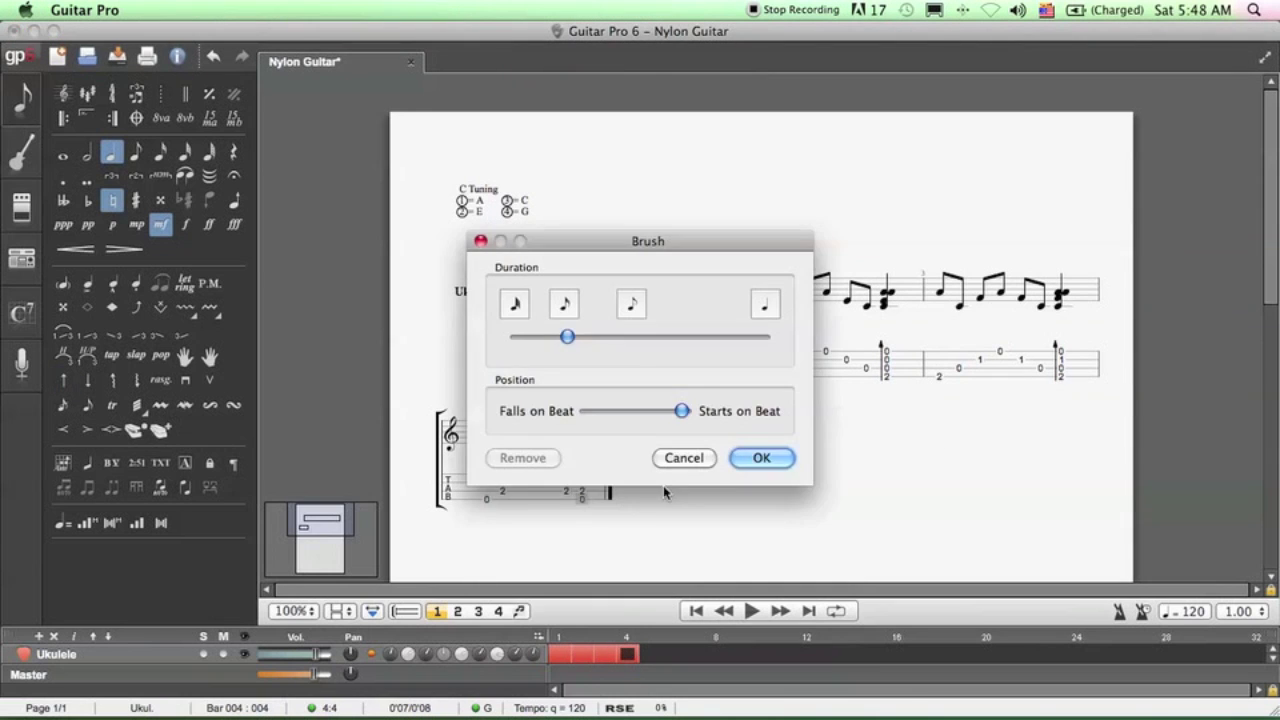
left_click(762, 457)
- Set let ring on the picked notes across bars 1–4
key("ctrl+Home")
left_click_drag(610, 379, 694, 376)
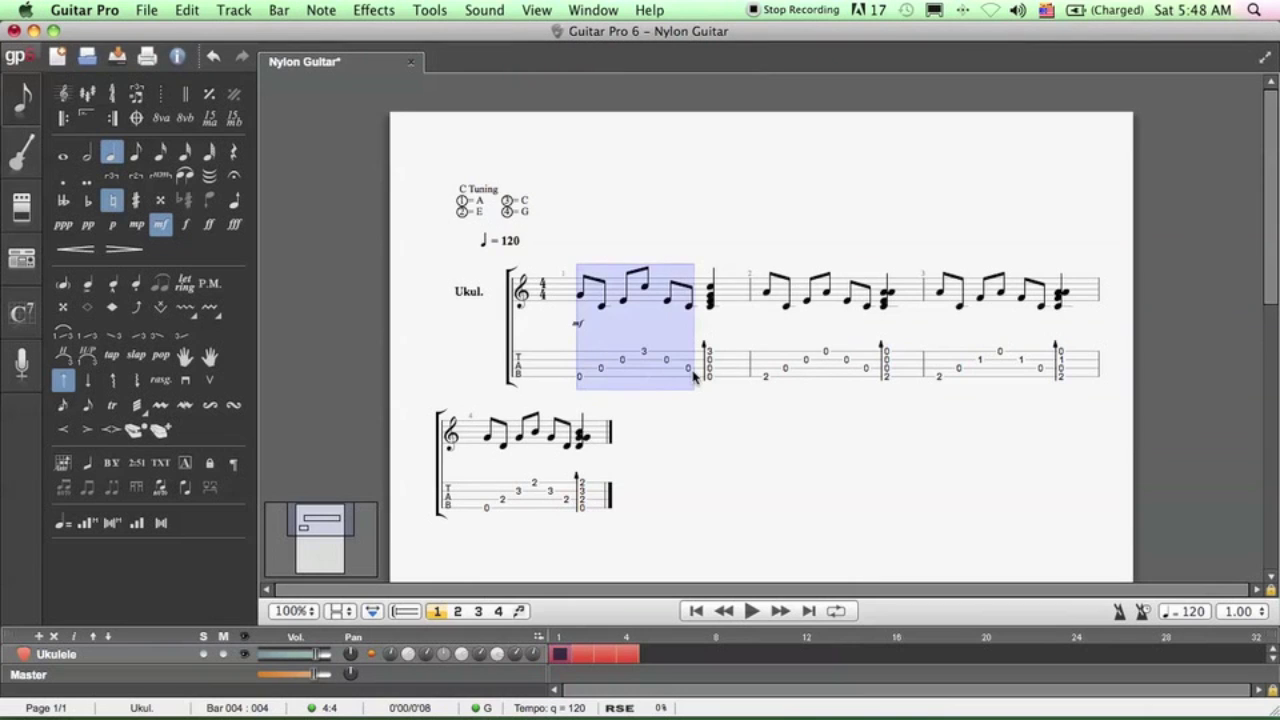
key("l")
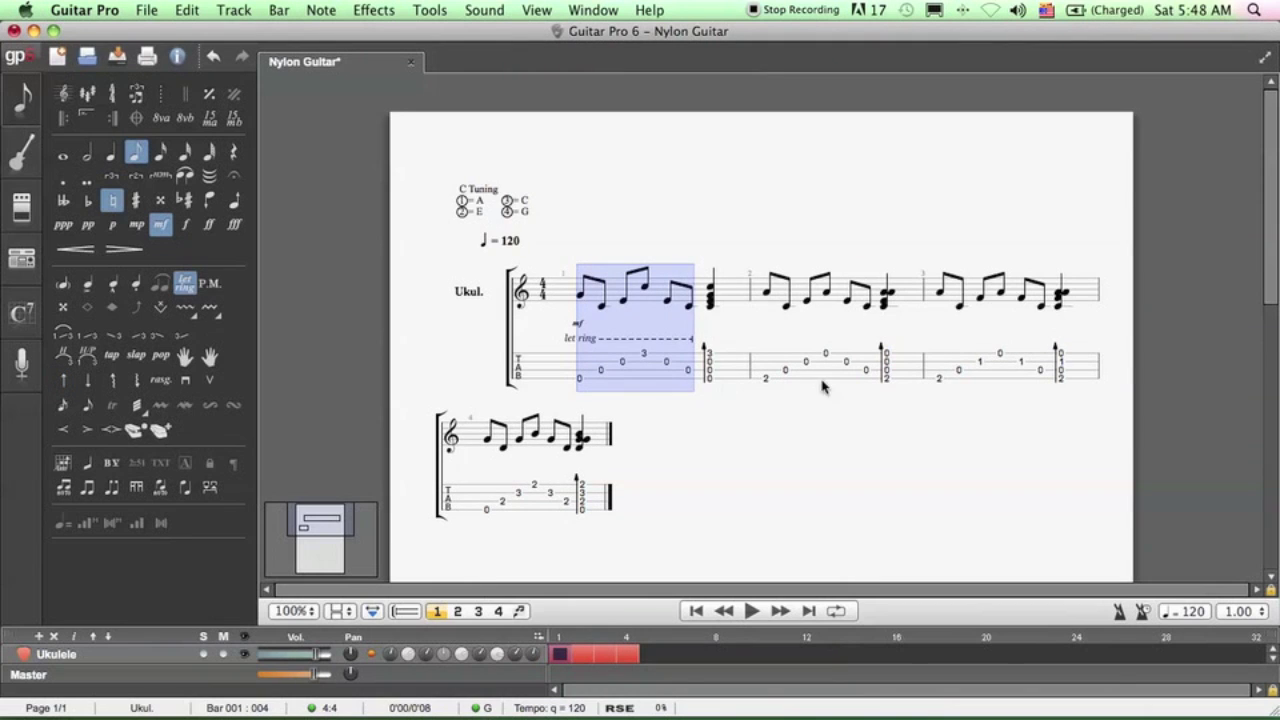
left_click(770, 388)
left_click_drag(801, 387, 871, 376)
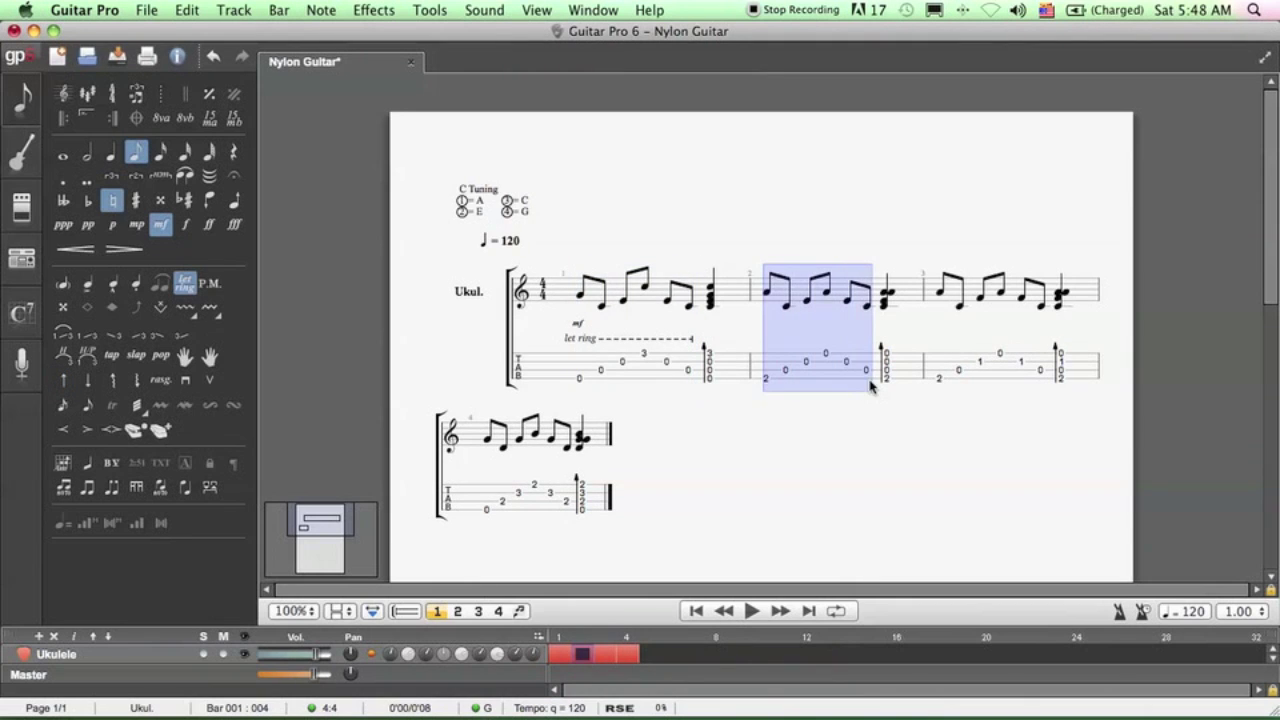
key("l")
left_click_drag(946, 388, 1040, 388)
key("l")
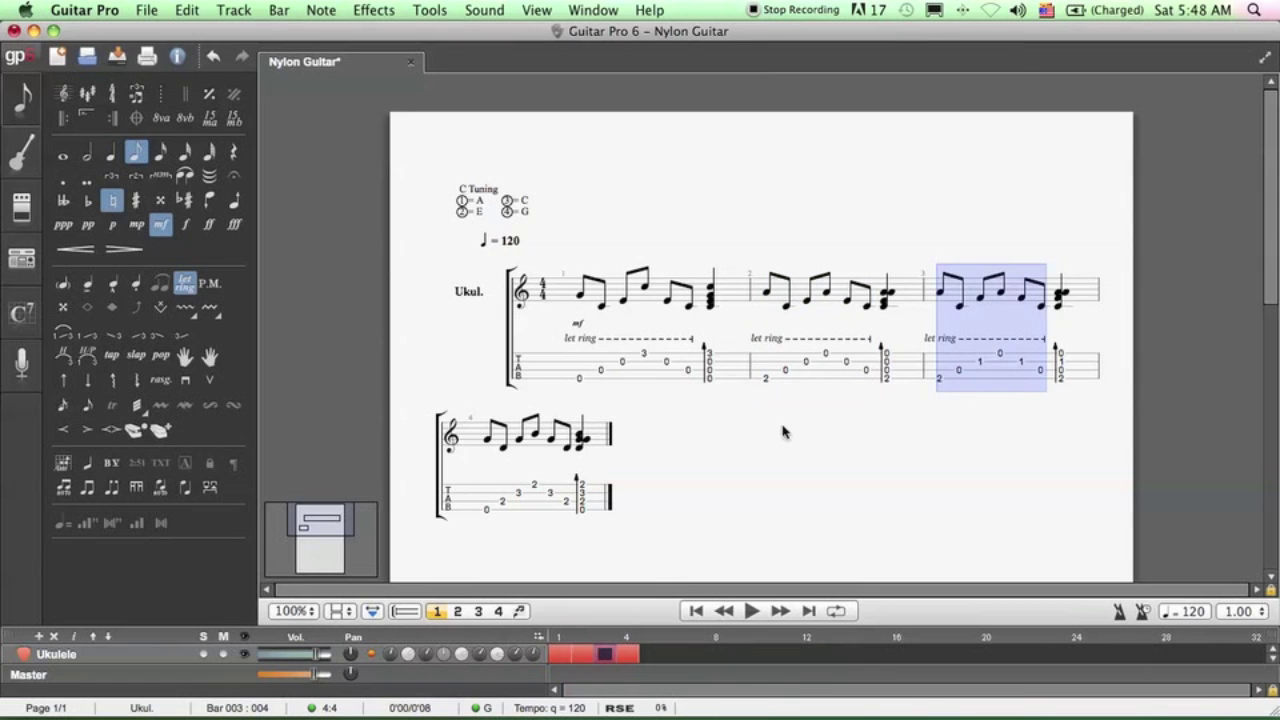
left_click(488, 518)
left_click_drag(488, 512, 566, 514)
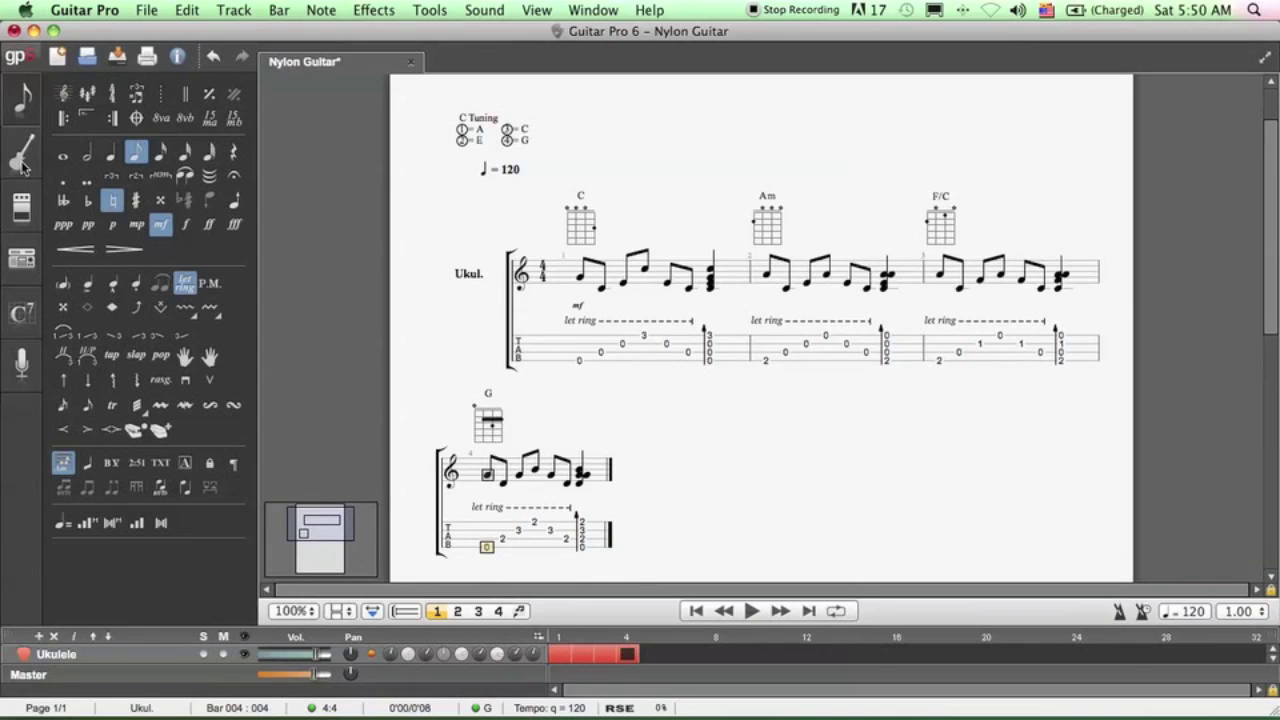
left_click(24, 160)
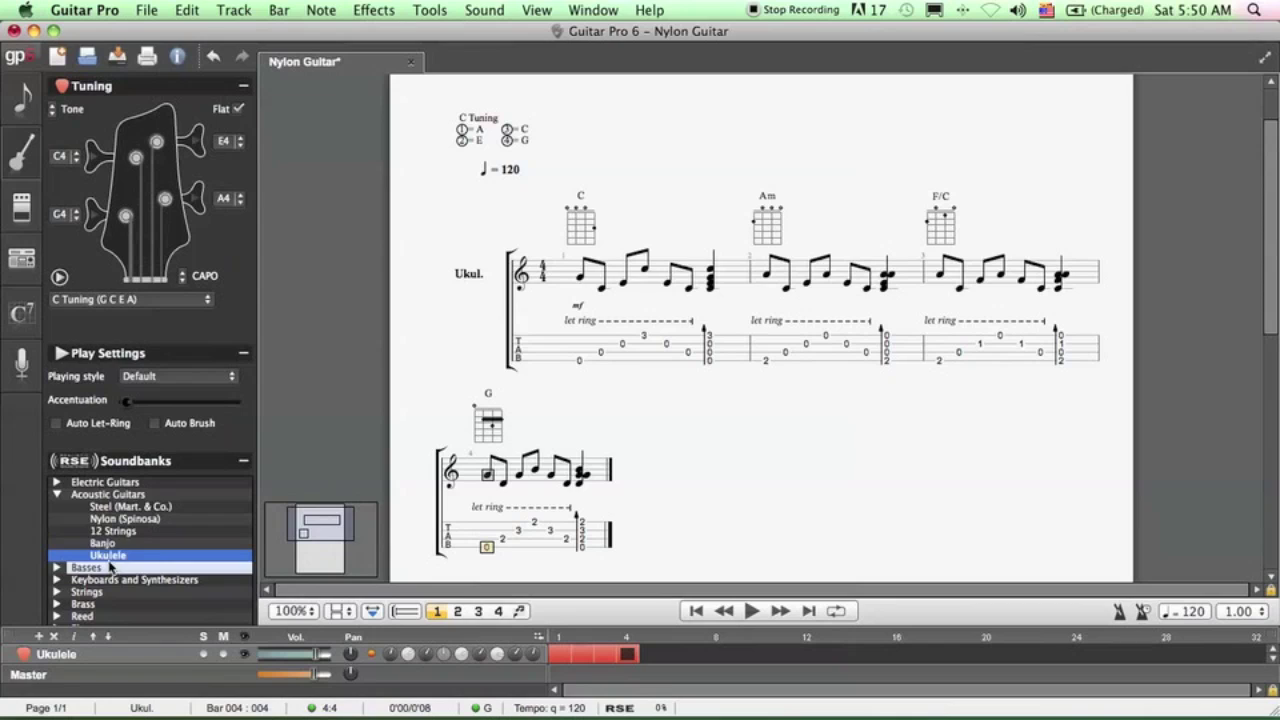
- Give the Ukulele track the Mid boost EQ preset and the So large Studio A reverb
left_click(21, 205)
left_click(214, 222)
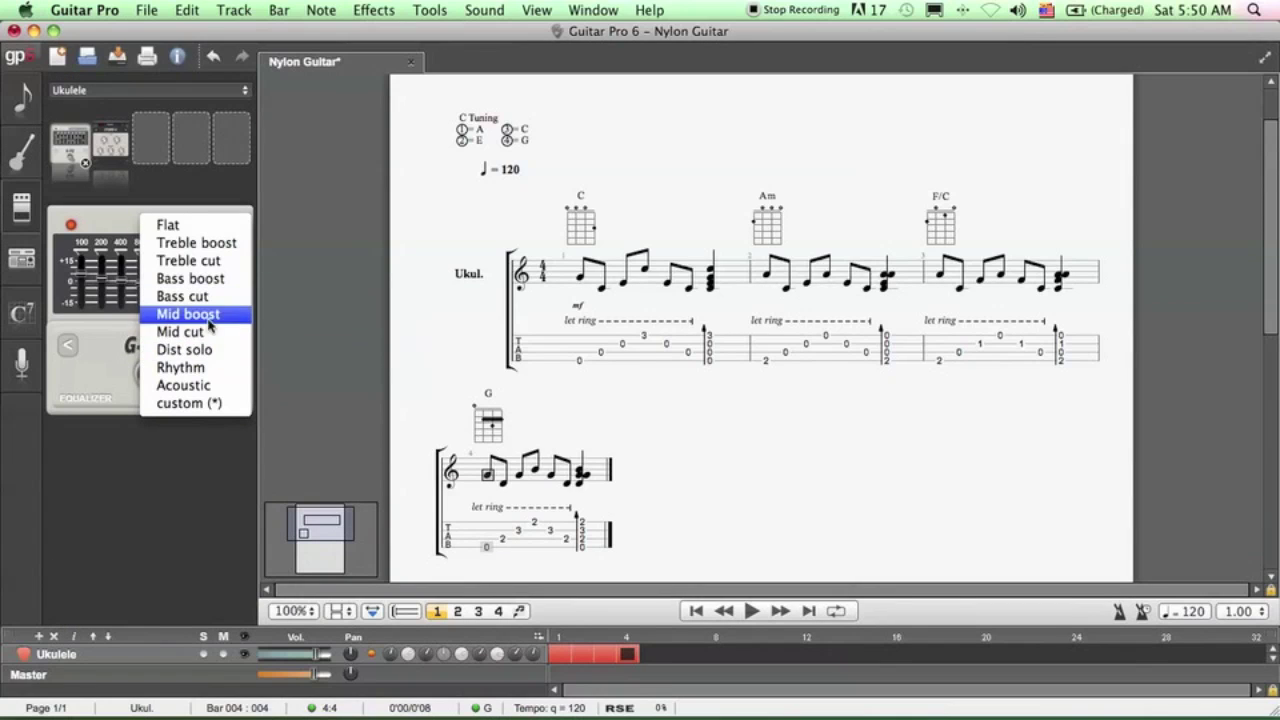
left_click(211, 314)
left_click(120, 148)
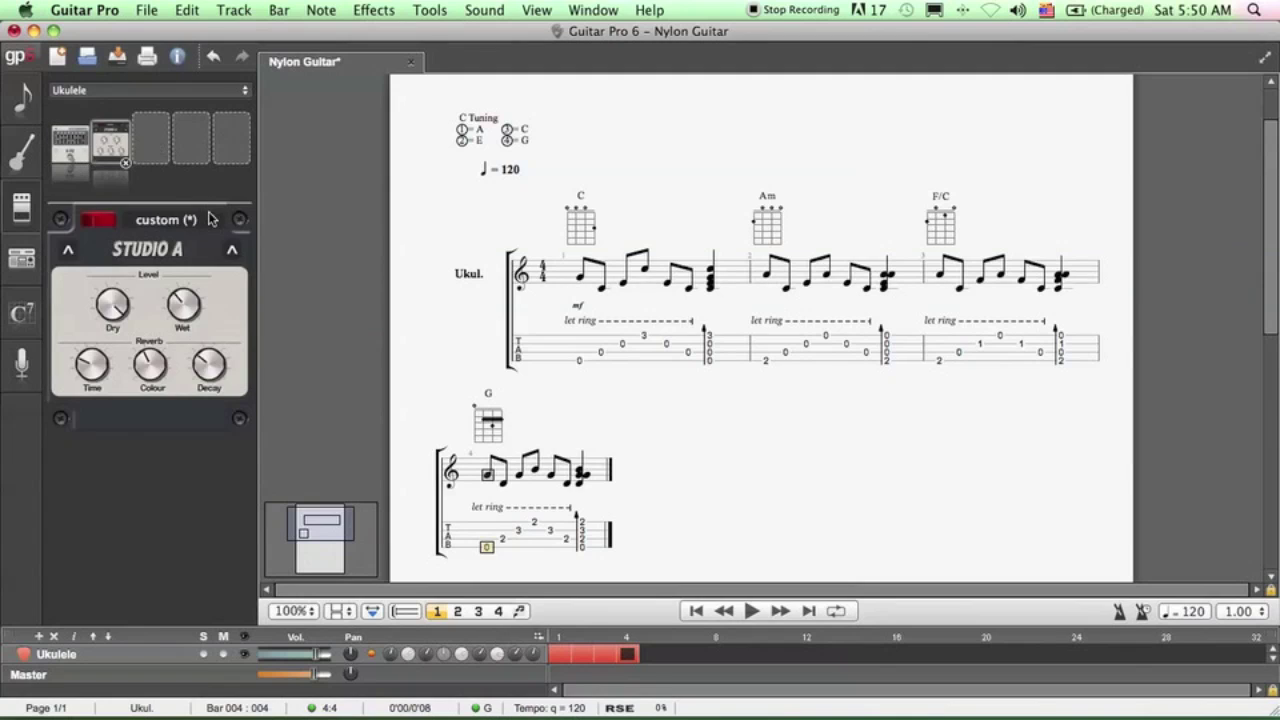
left_click(193, 223)
left_click(197, 295)
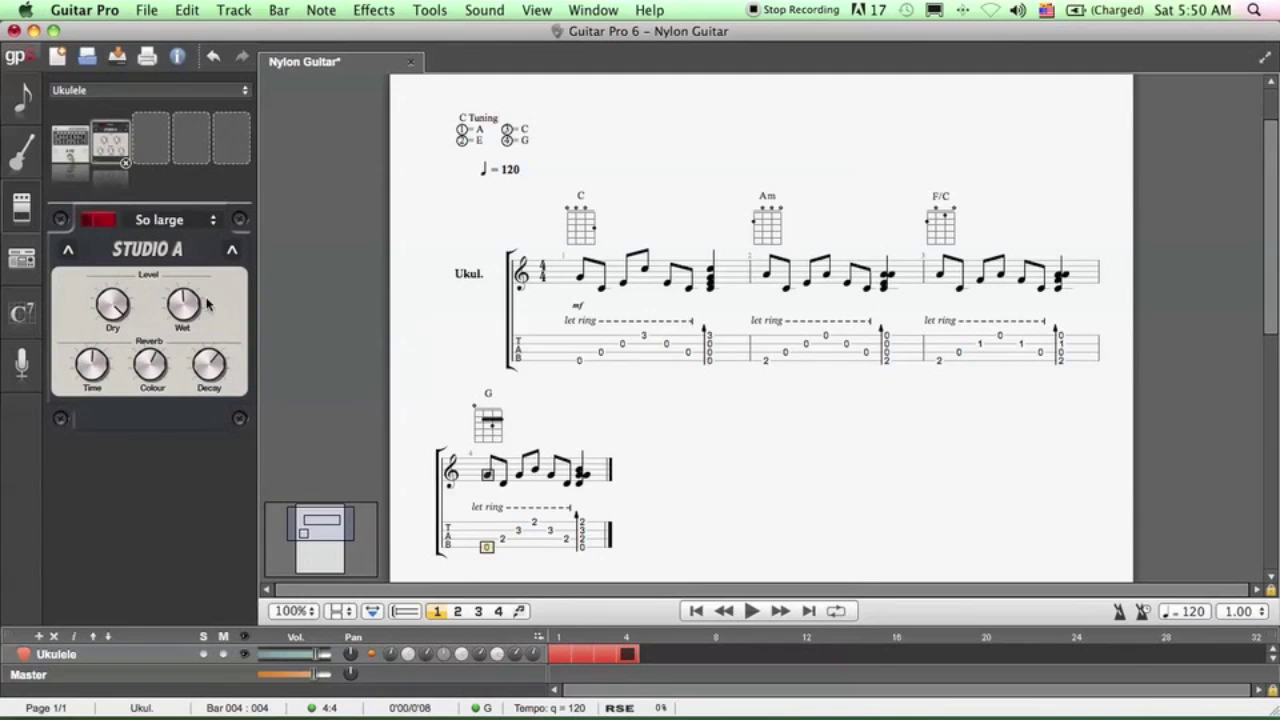
left_click(579, 352)
- Set the tempo to 90 bpm and play the four-bar tab back from the start
double_click(509, 172)
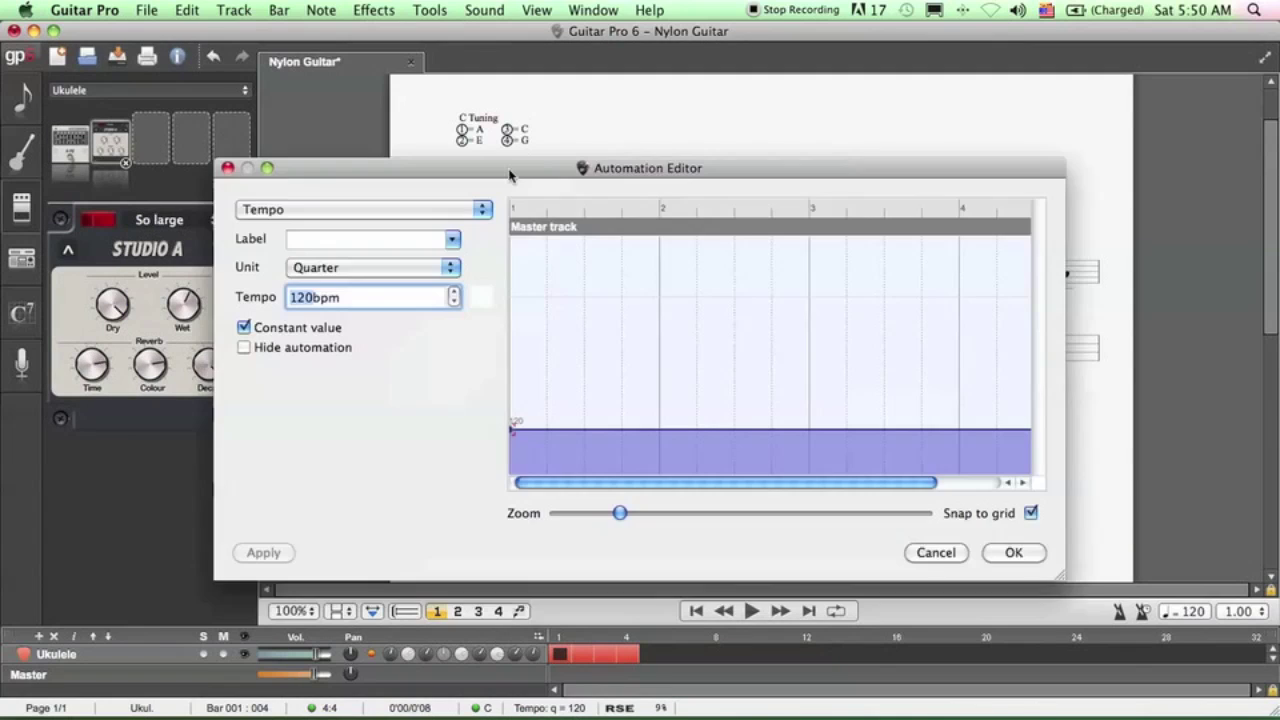
type("90")
key("Return")
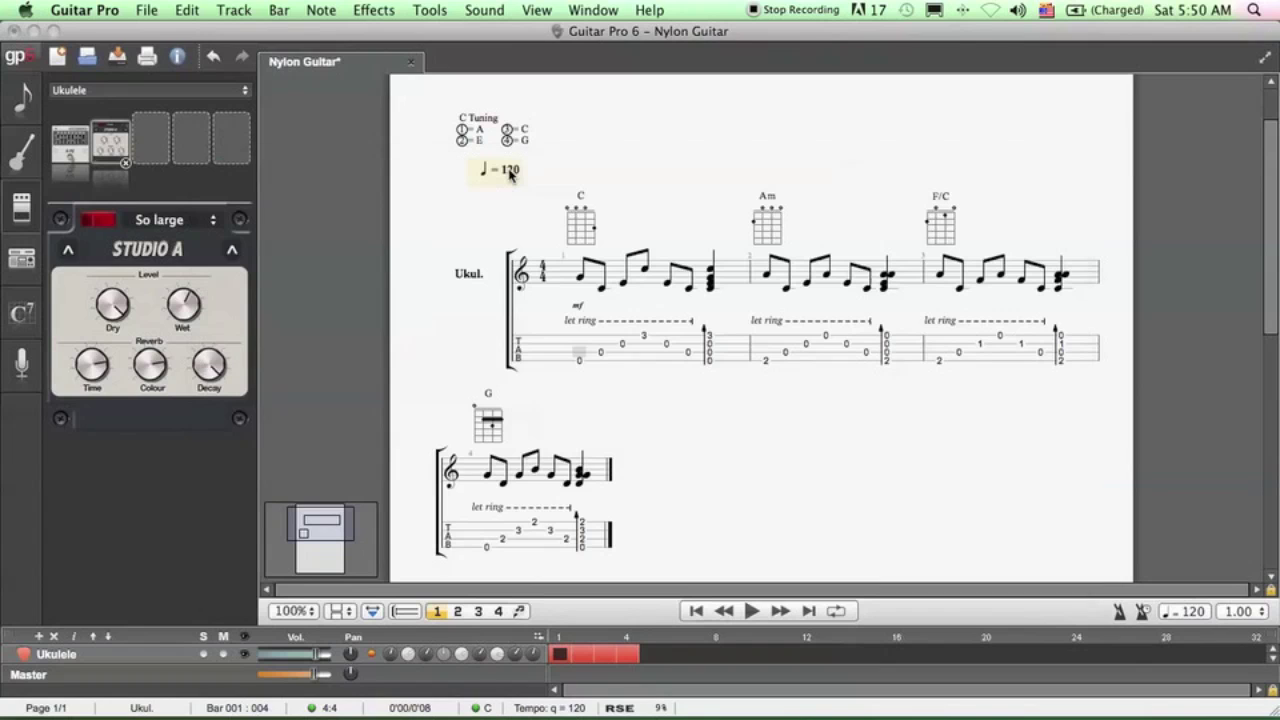
key("space")
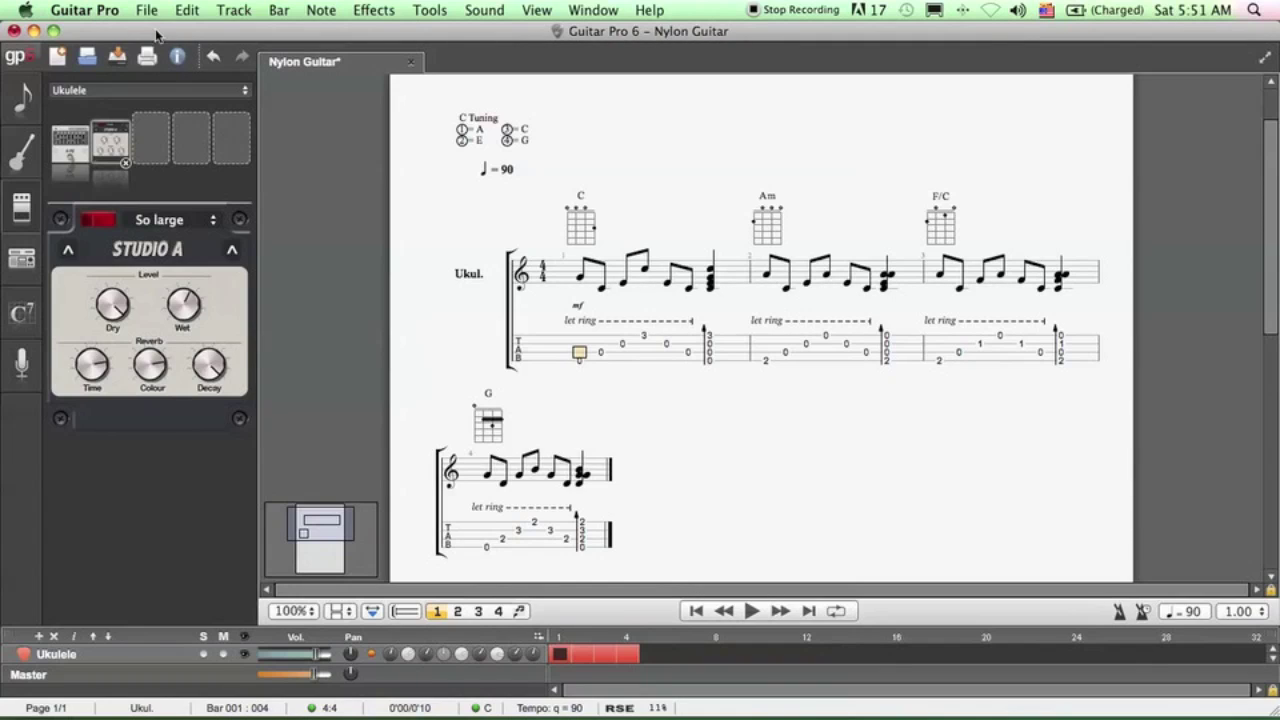
left_click(580, 361)
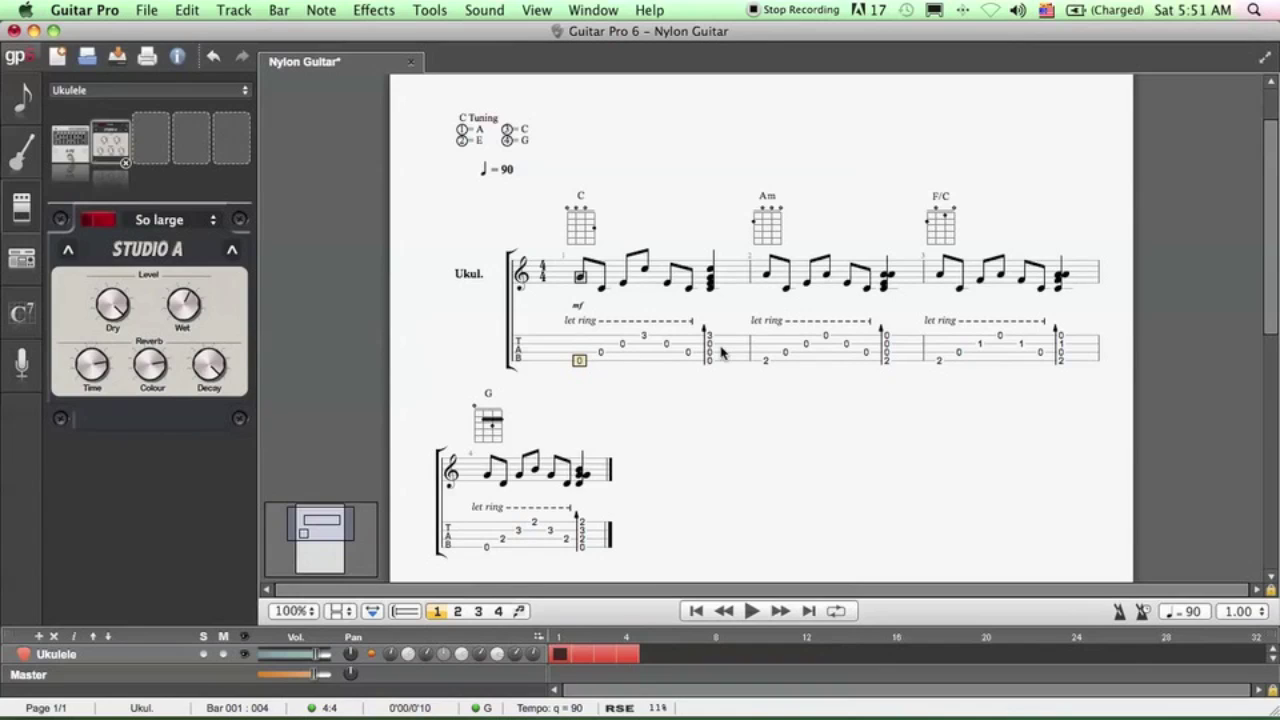